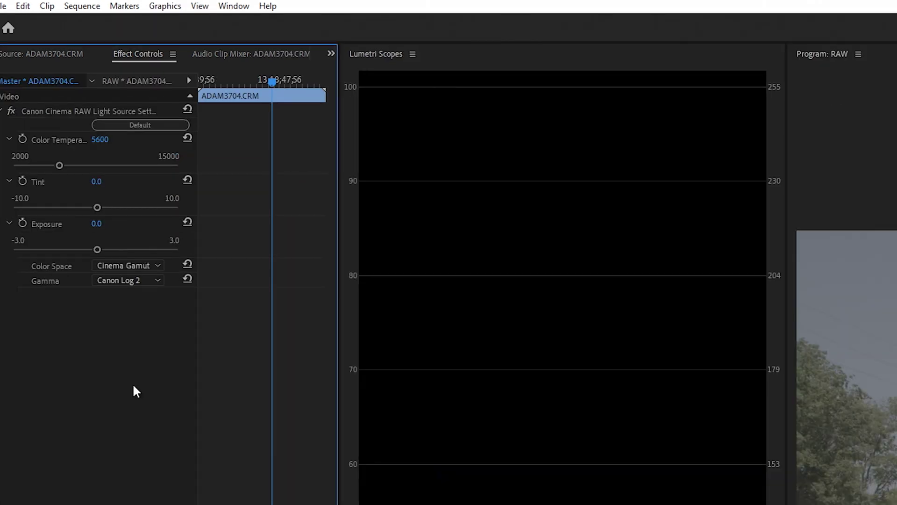
key("grave")
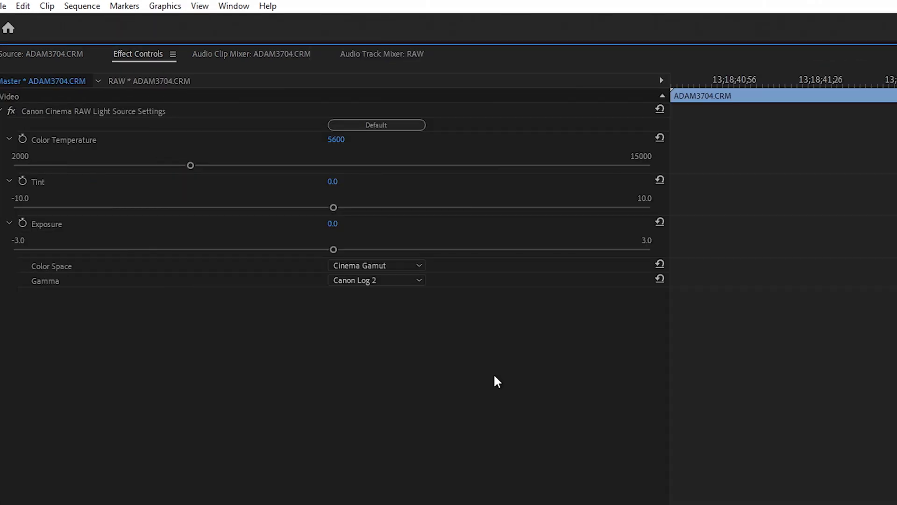
Restore the RAW settings panel size, review the gamma options, and expand Lumetri's Creative section
left_click(403, 280)
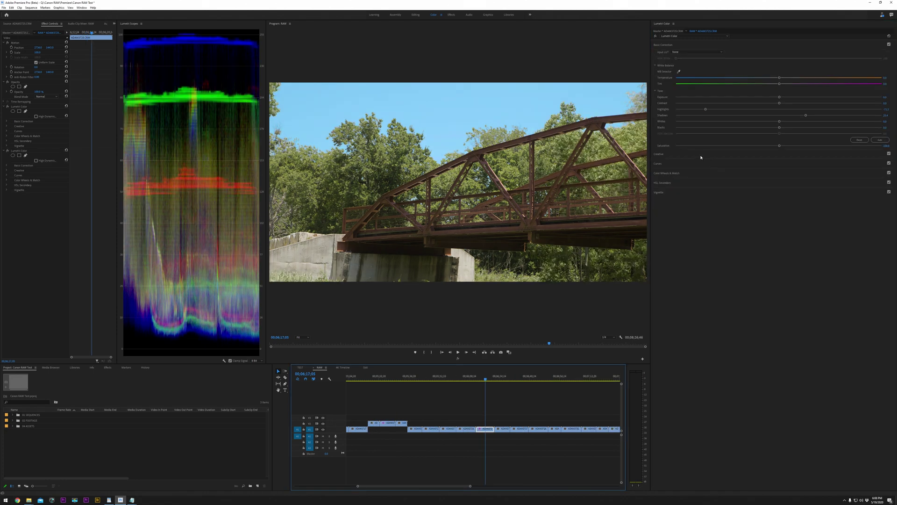
left_click(700, 158)
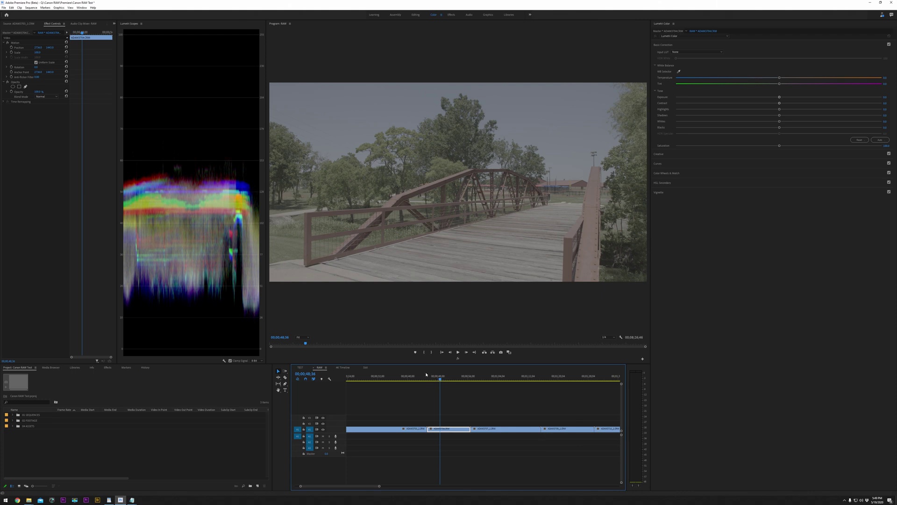
Scrub the sequence around 00;00;51–00;00;53 to find the bridge shot
left_click(22, 34)
left_click(452, 428)
left_click(450, 378)
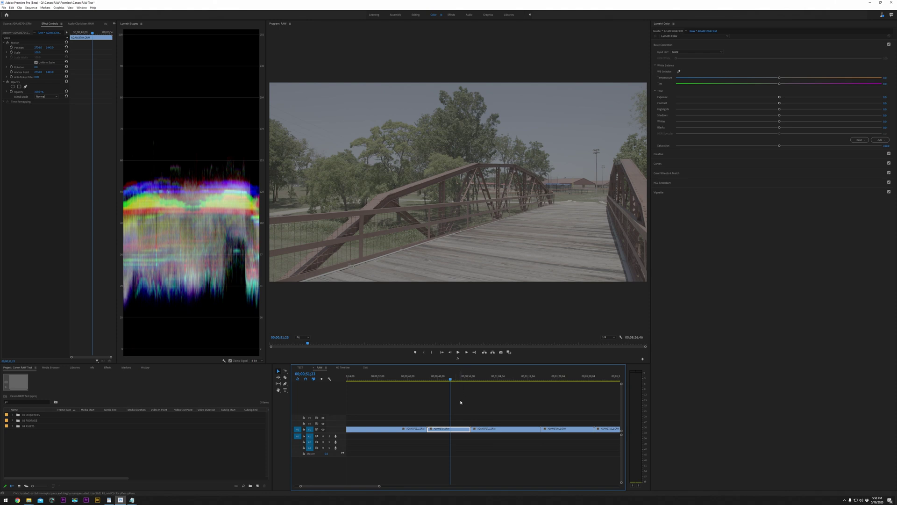
left_click(457, 378)
left_click(495, 378)
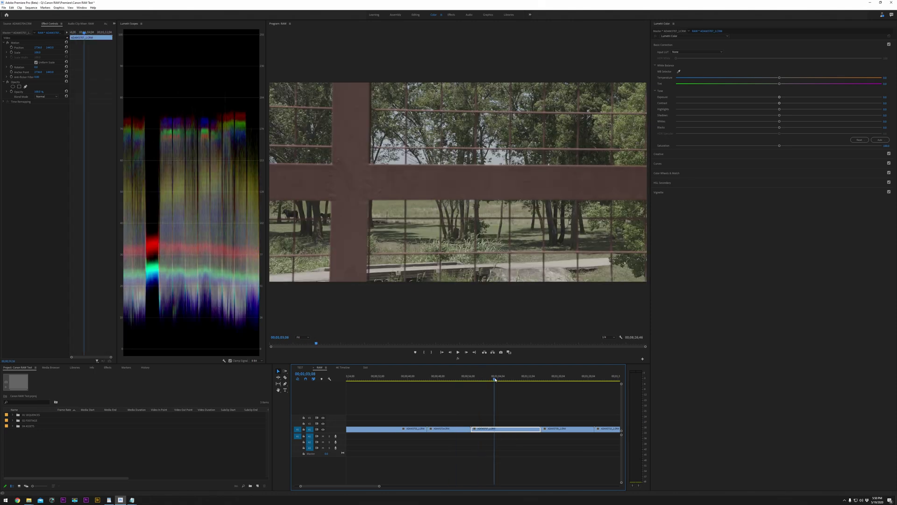
left_click(453, 378)
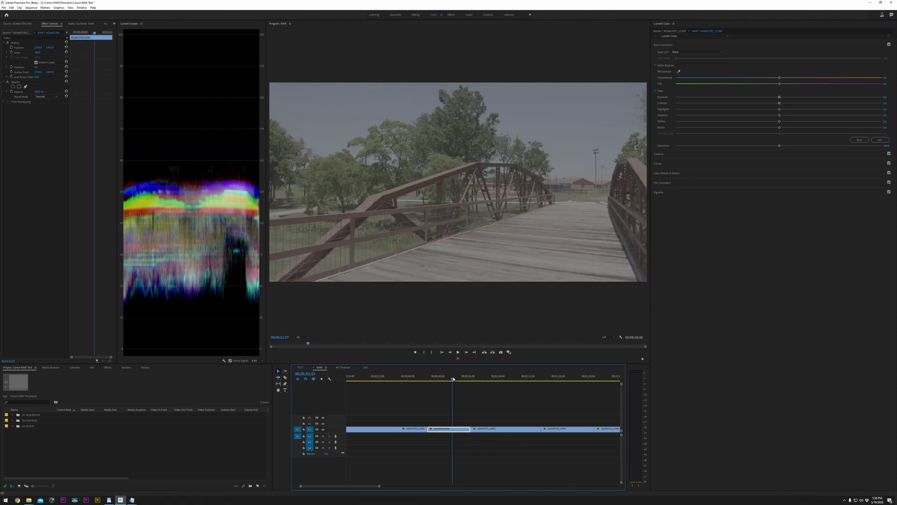
Zoom the timeline in and select clip ADAM3704.CRM
key("=")
left_click(460, 415)
key("=")
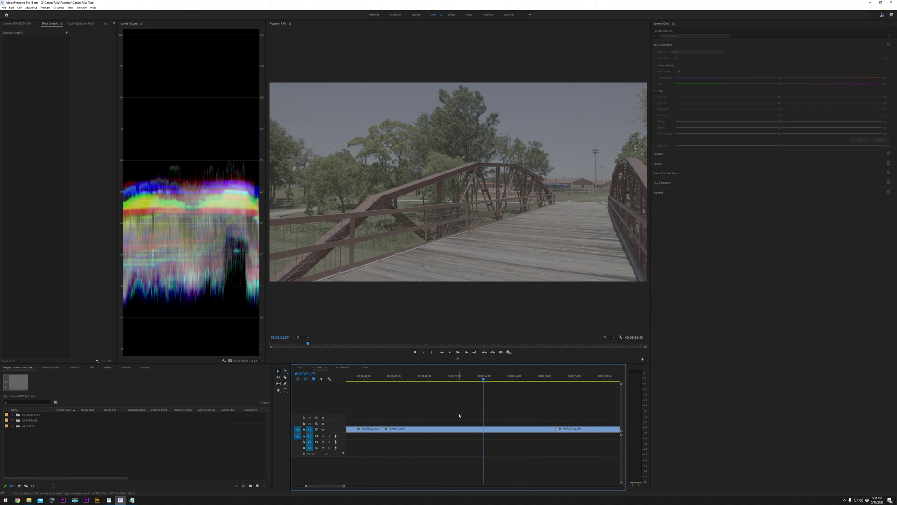
left_click(405, 431)
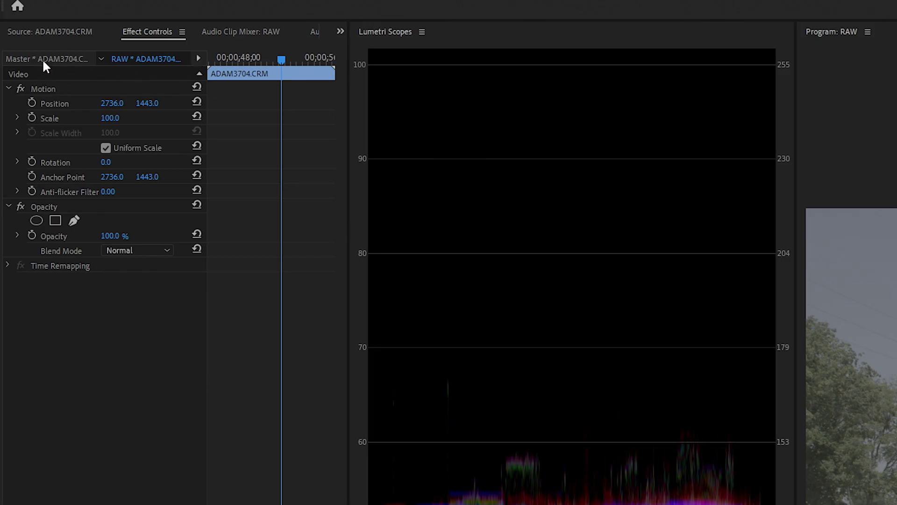
Test Canon RAW temperature, tint and exposure, then reset them to 5600 K, 0.0 and 0.0
left_click(43, 60)
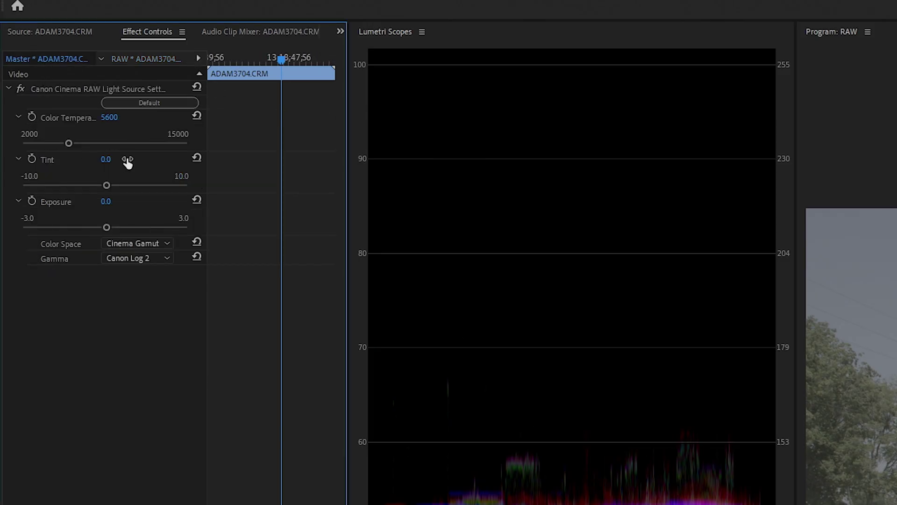
left_click(155, 144)
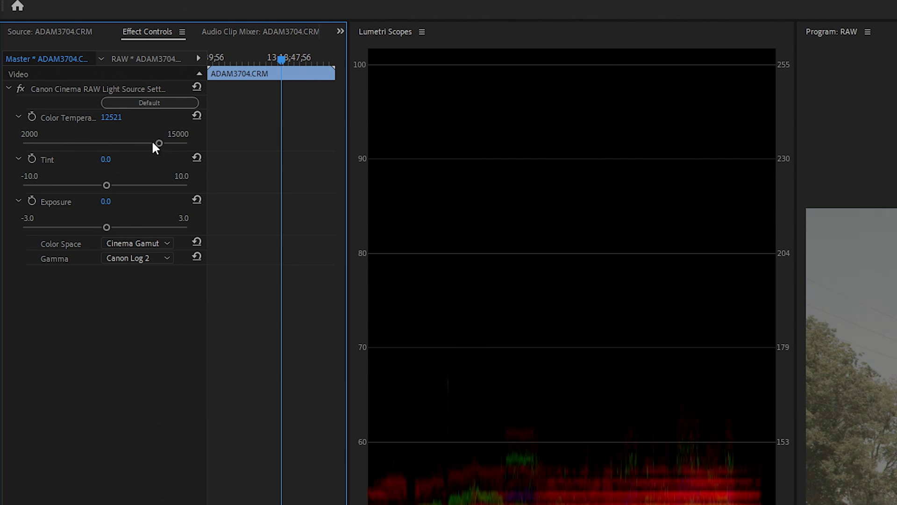
left_click(28, 143)
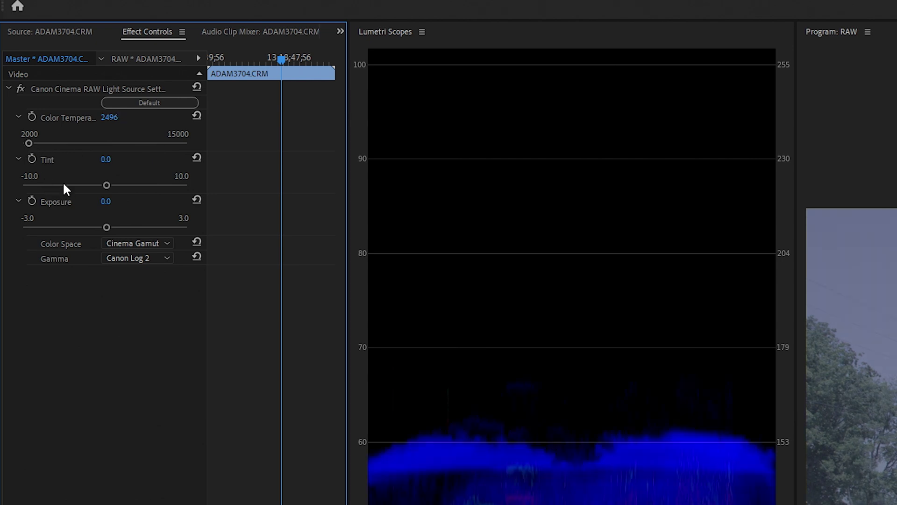
left_click(134, 185)
left_click(166, 228)
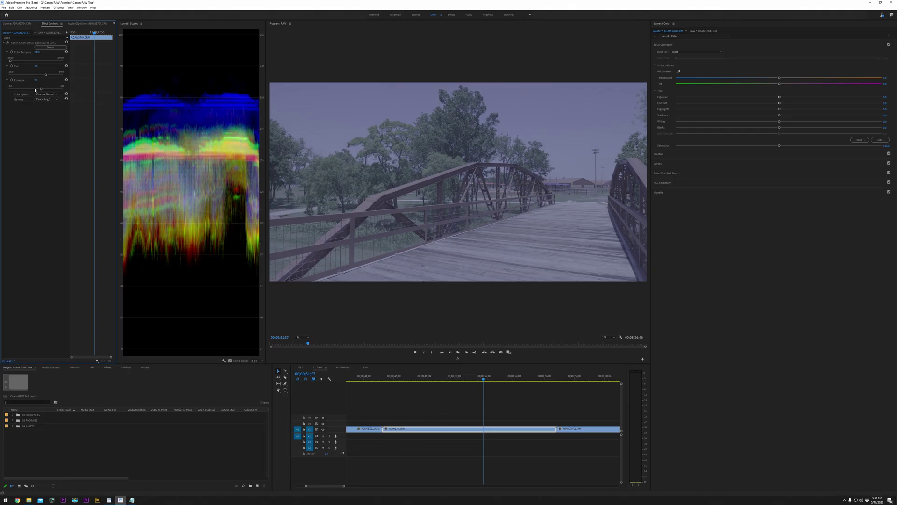
left_click_drag(35, 89, 17, 89)
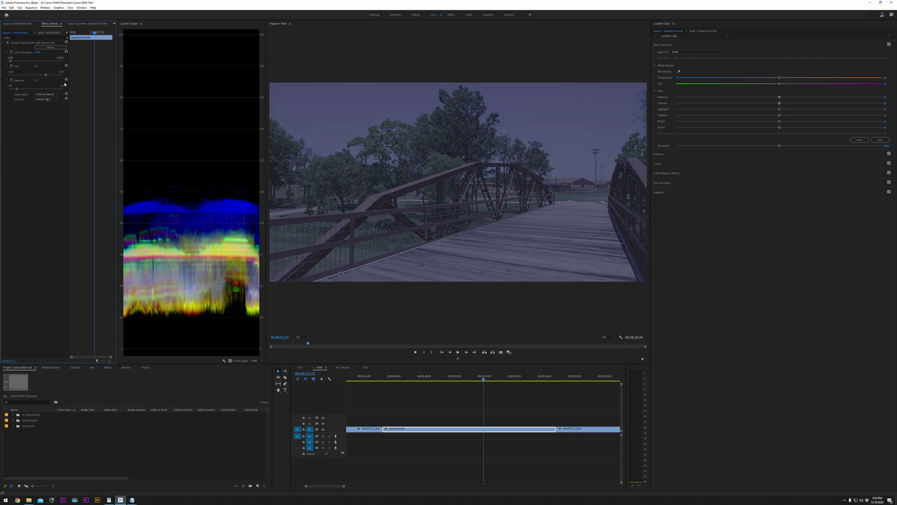
left_click(66, 80)
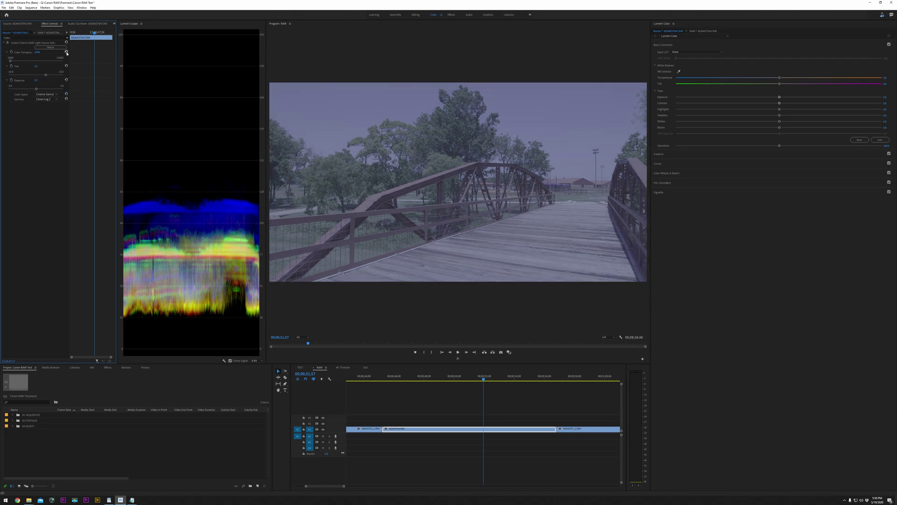
left_click(66, 52)
left_click(66, 66)
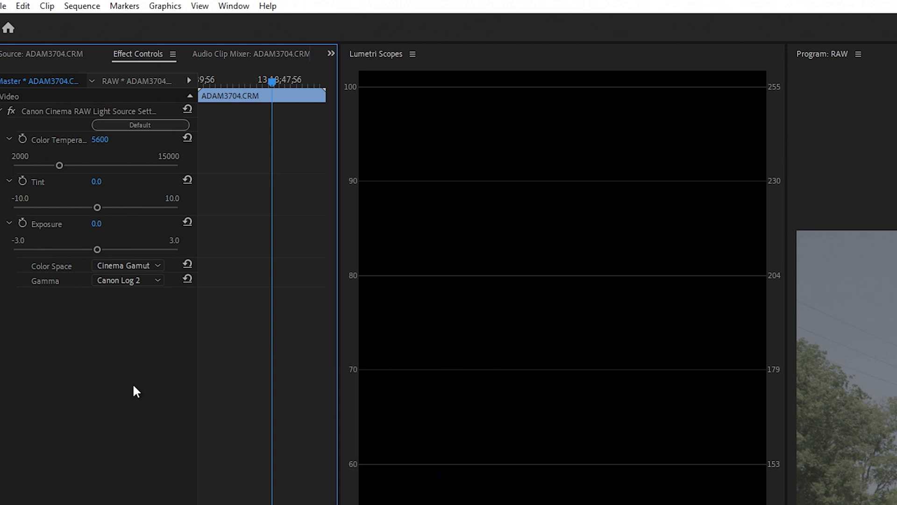
Switch the clip's Canon RAW gamma to Wide DR
key("grave")
left_click(401, 279)
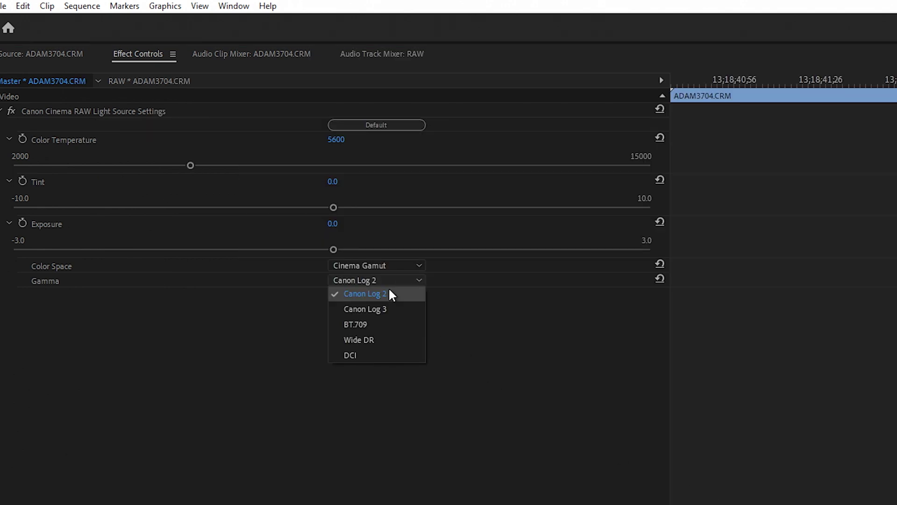
left_click(369, 340)
key("grave")
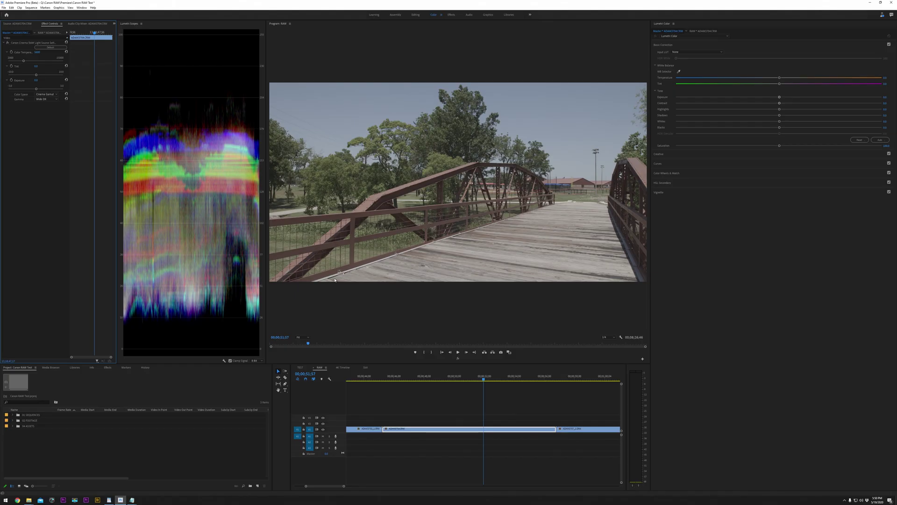
left_click(453, 406)
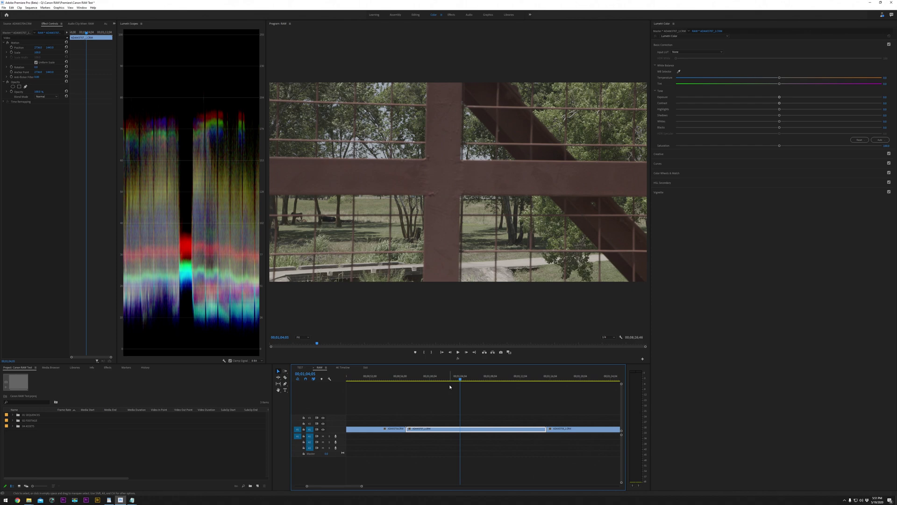
Scrub to 00;01;06;23, inspect the enlarged Lumetri Scopes, and zoom out to the road shot
left_click(421, 378)
left_click(477, 379)
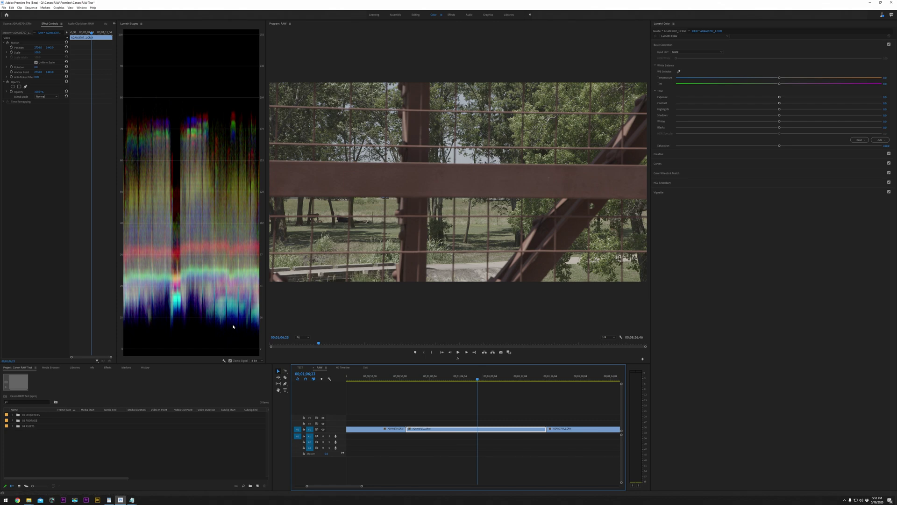
left_click(234, 343)
key("minus")
left_click_drag(422, 379, 445, 382)
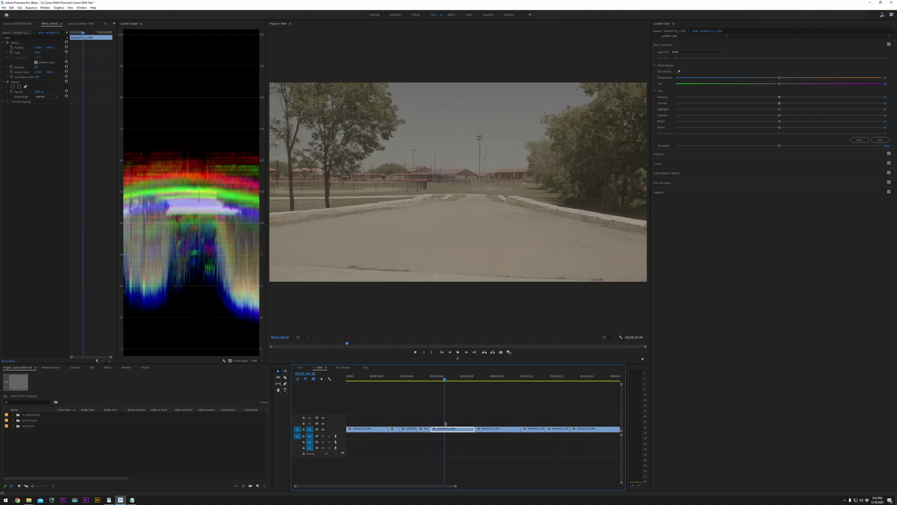
Reset the colour temperature to default and park the playhead on clip ADAM3718 at 5;17;29
left_click(23, 33)
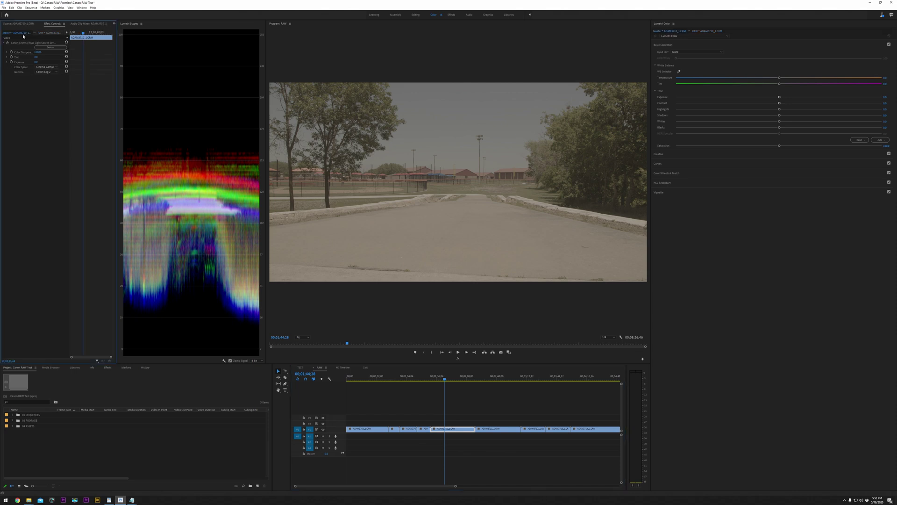
left_click(66, 52)
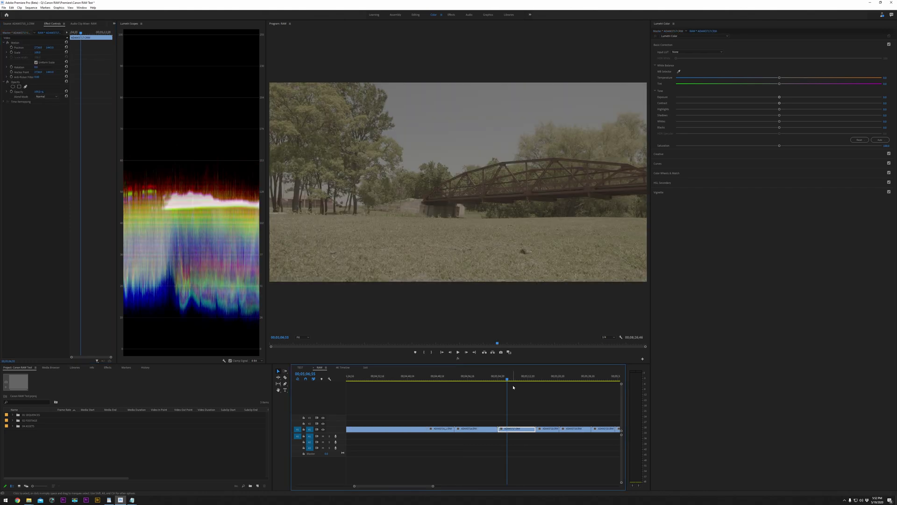
left_click(545, 379)
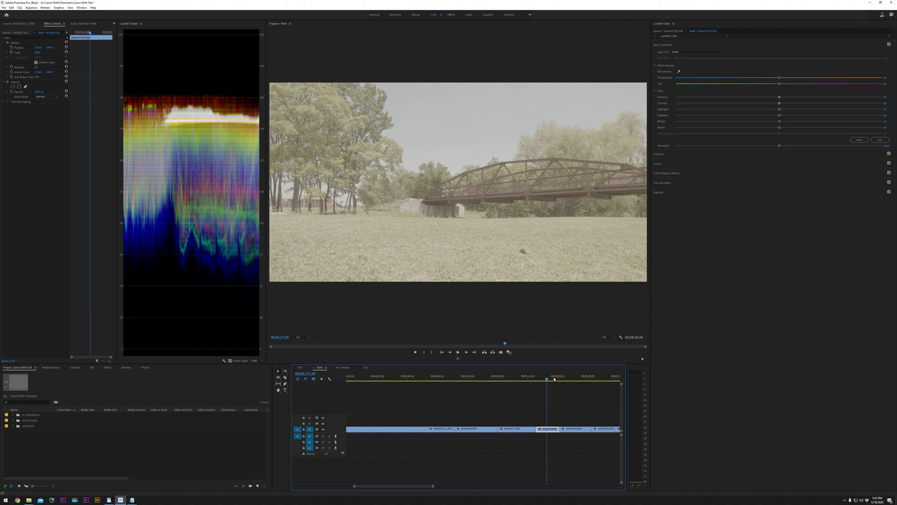
left_click(568, 379)
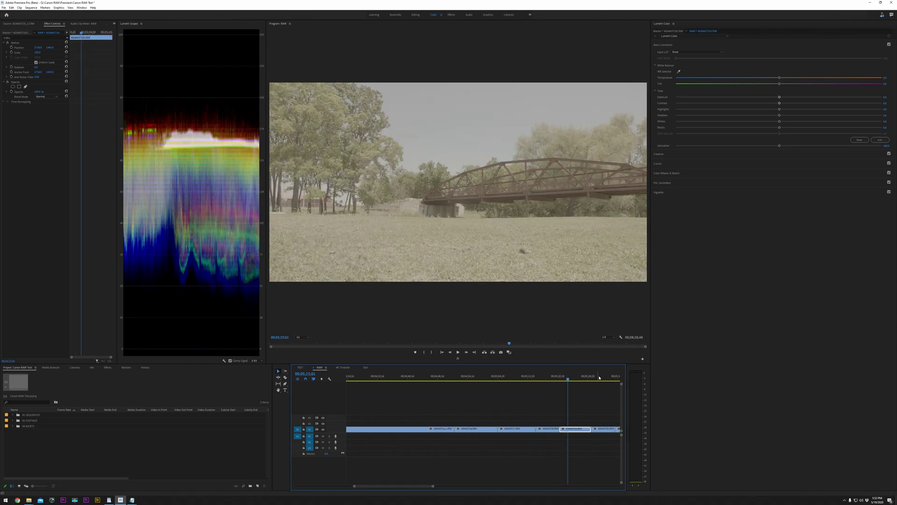
left_click(546, 379)
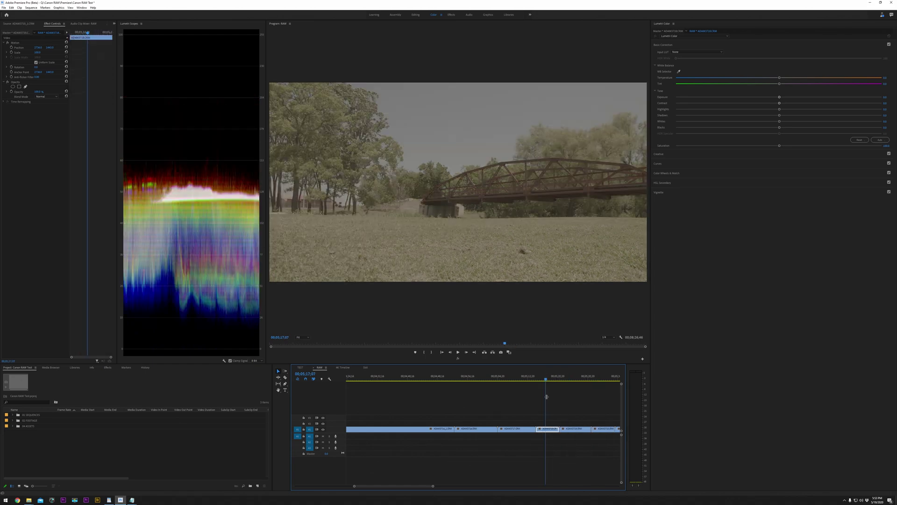
Move clips ADAM3718–ADAM3720 up to V2, preview them, and show ADAM3718's Canon RAW settings
left_click_drag(547, 429, 604, 423)
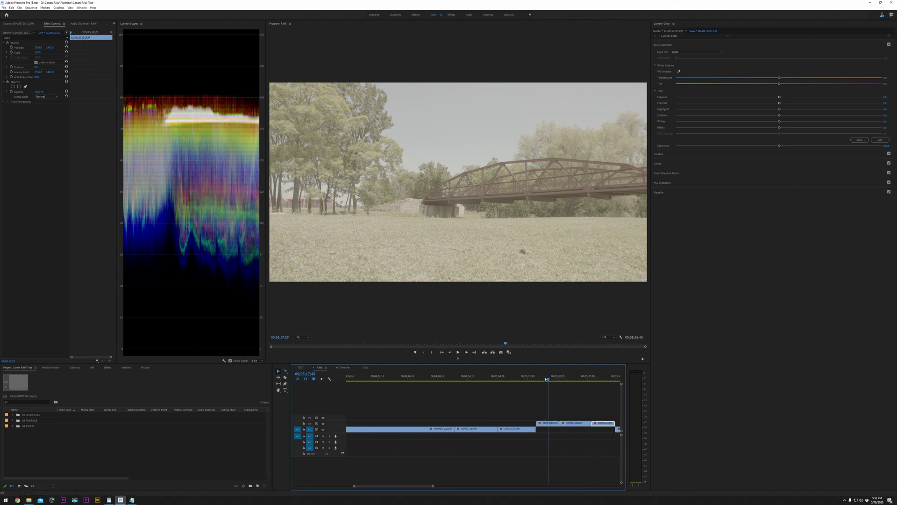
left_click_drag(546, 378, 545, 380)
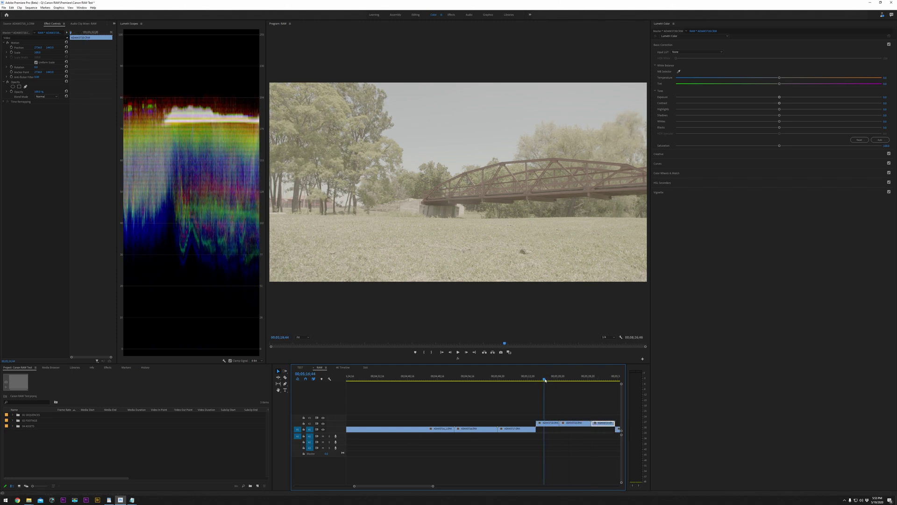
left_click(549, 424)
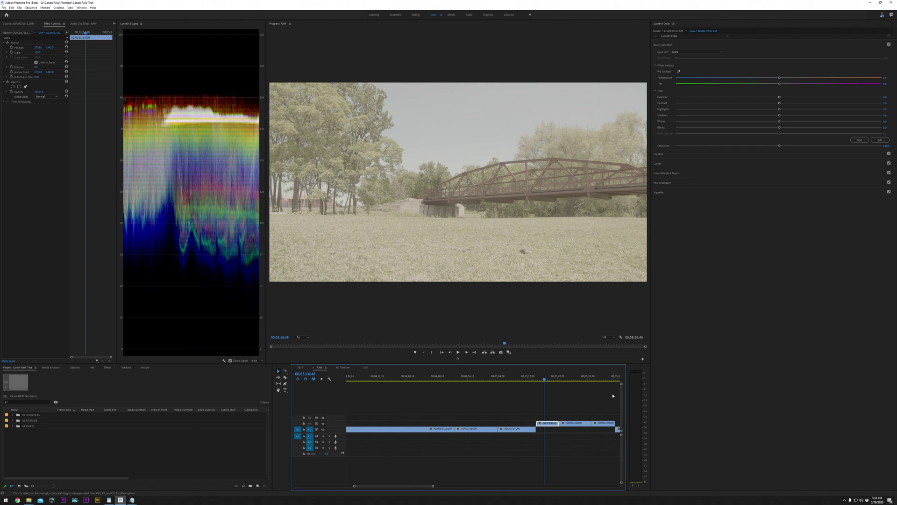
left_click(569, 379)
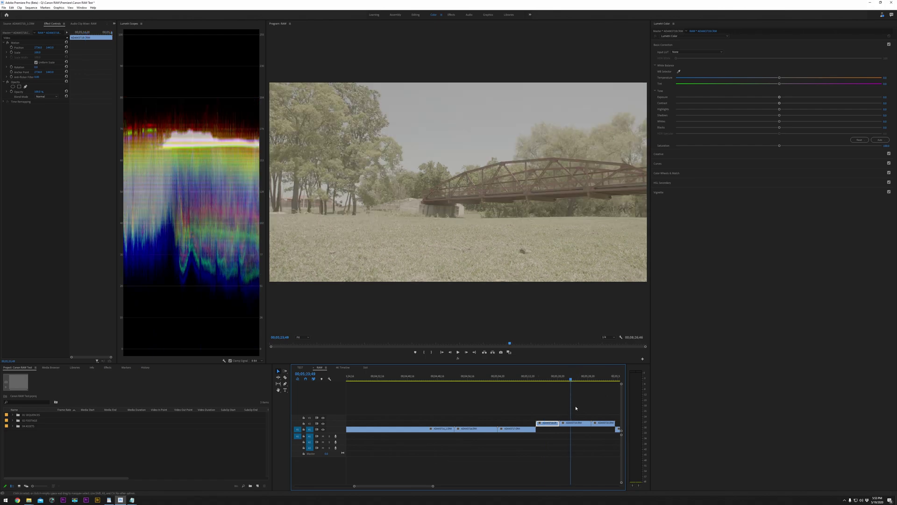
left_click(605, 378)
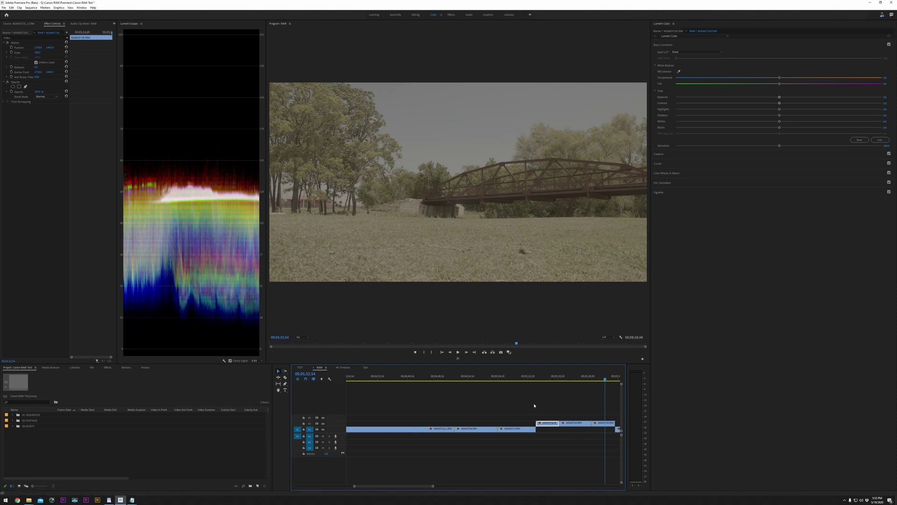
left_click(547, 424)
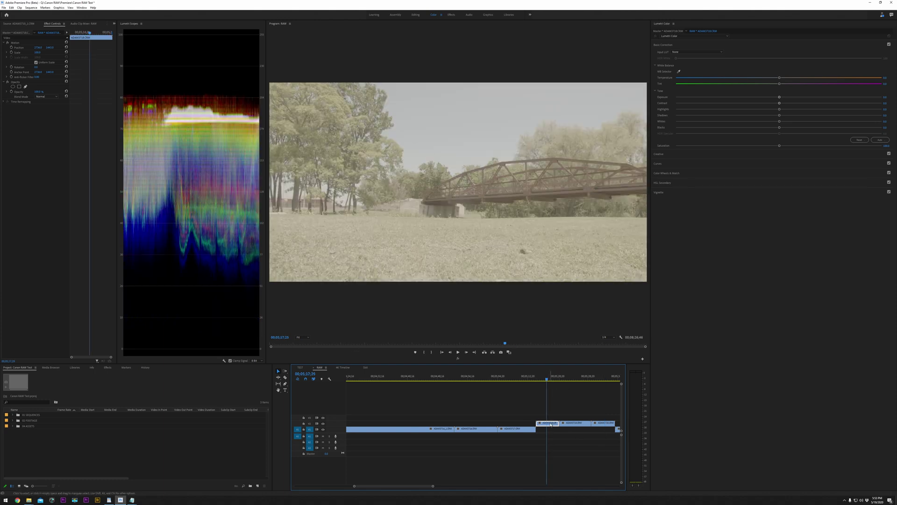
left_click(15, 32)
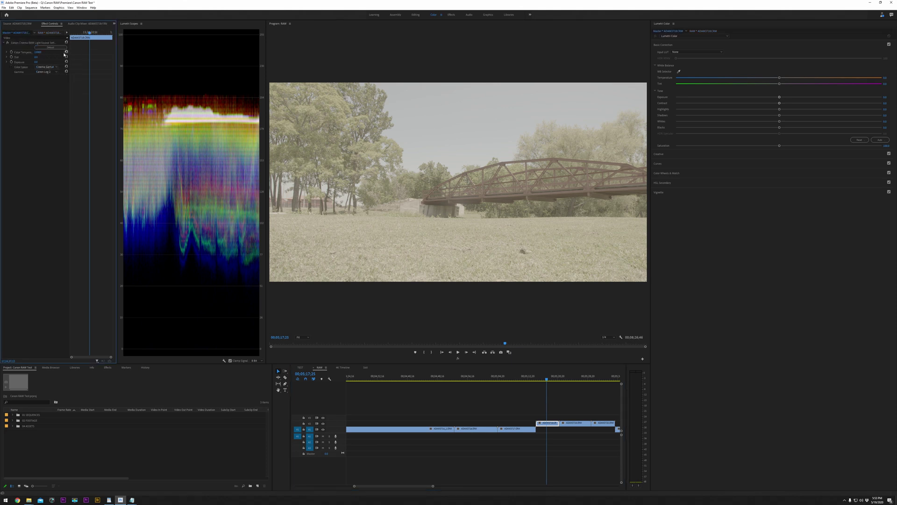
Select ADAM3718 and drag its Canon RAW Exposure slider to rebalance the shot's brightness
key("Down")
key("Down")
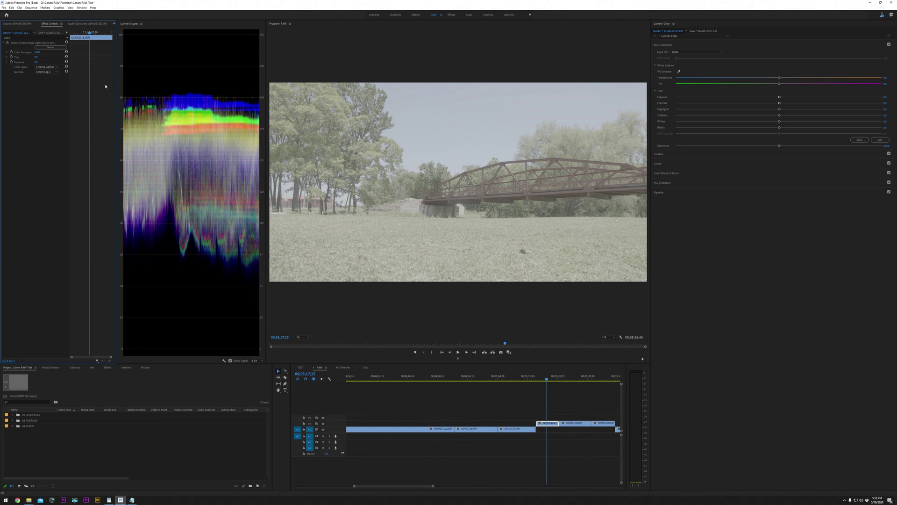
left_click(546, 378)
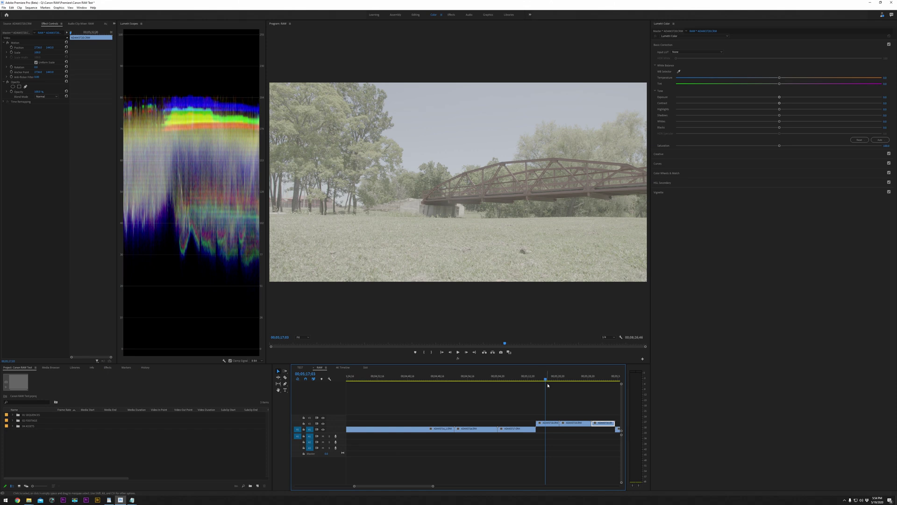
left_click(555, 412)
left_click(549, 423)
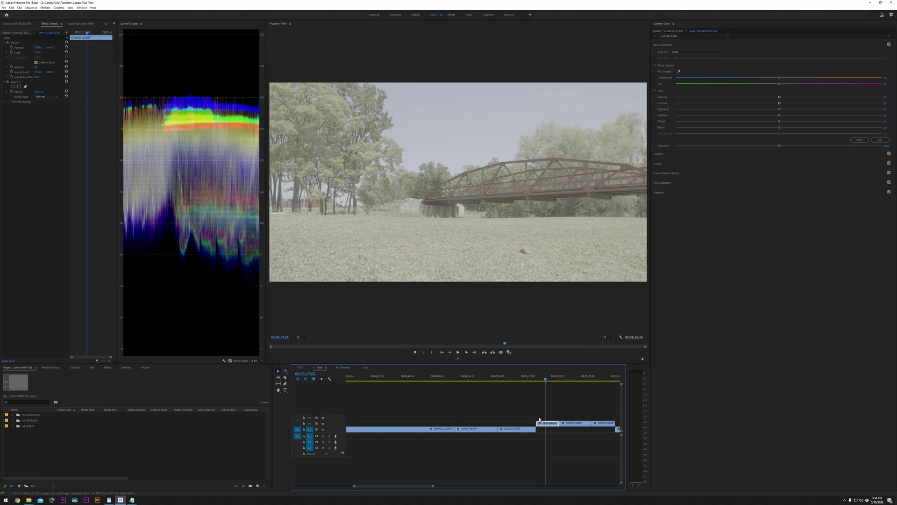
left_click(23, 34)
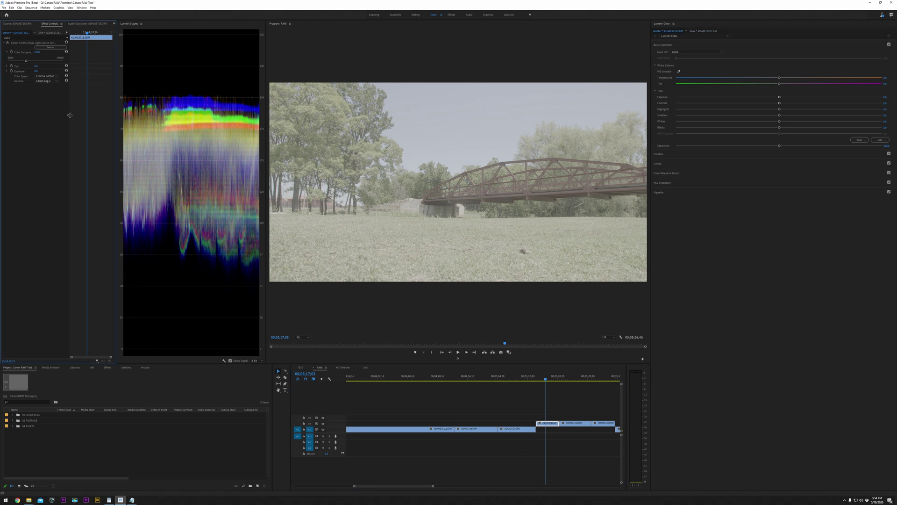
left_click(7, 72)
left_click_drag(18, 81, 8, 80)
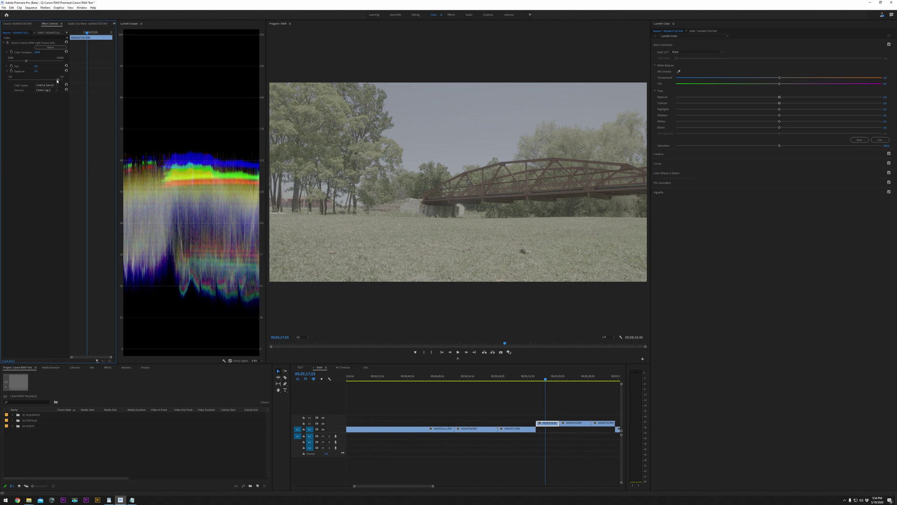
left_click(548, 424)
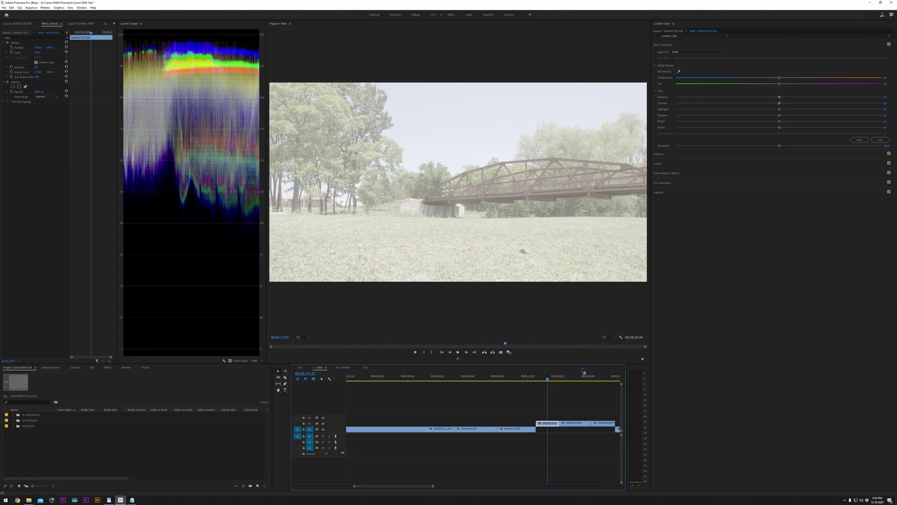
Raise ADAM3719's Canon RAW exposure, reset it back to 0.0, and exit full-screen playback
left_click(569, 376)
left_click(578, 424)
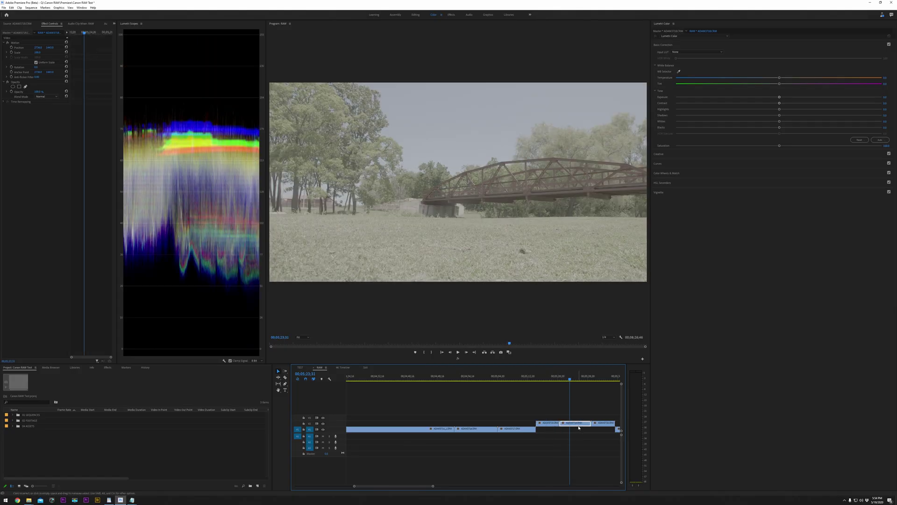
left_click(18, 33)
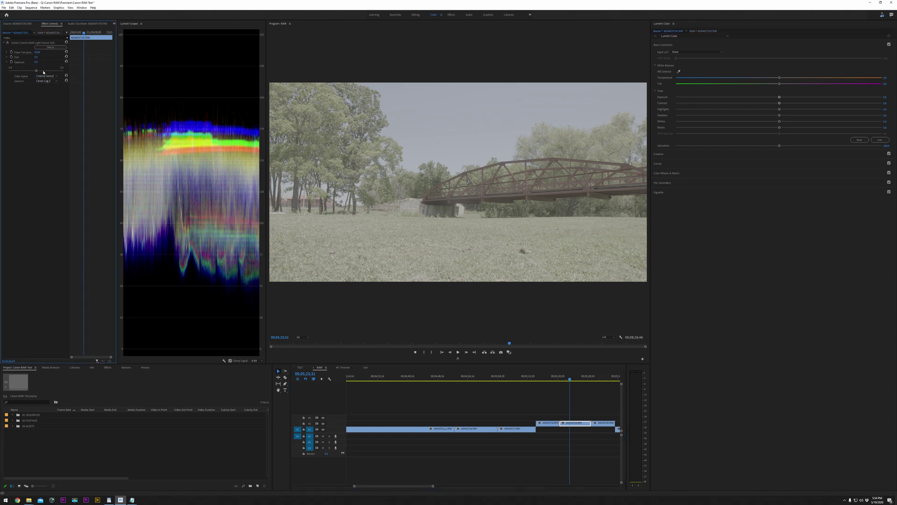
left_click_drag(63, 72, 66, 73)
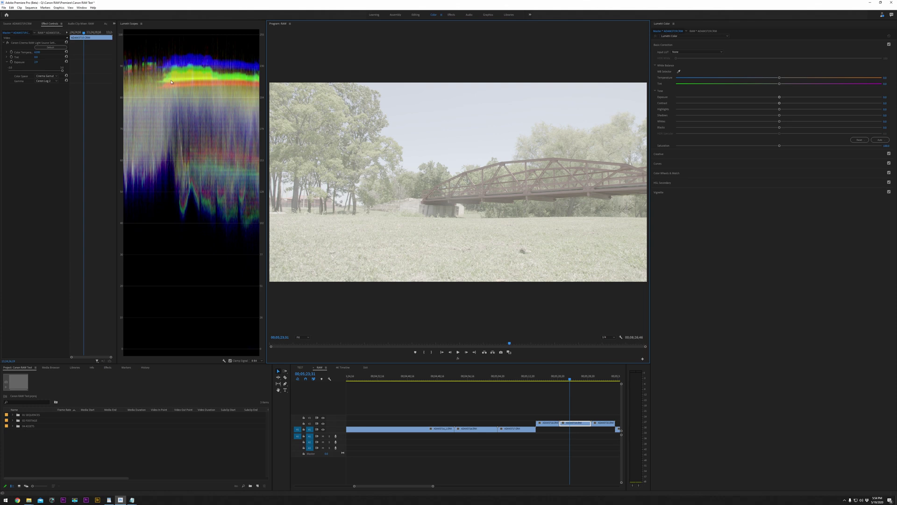
left_click(65, 73)
left_click(67, 63)
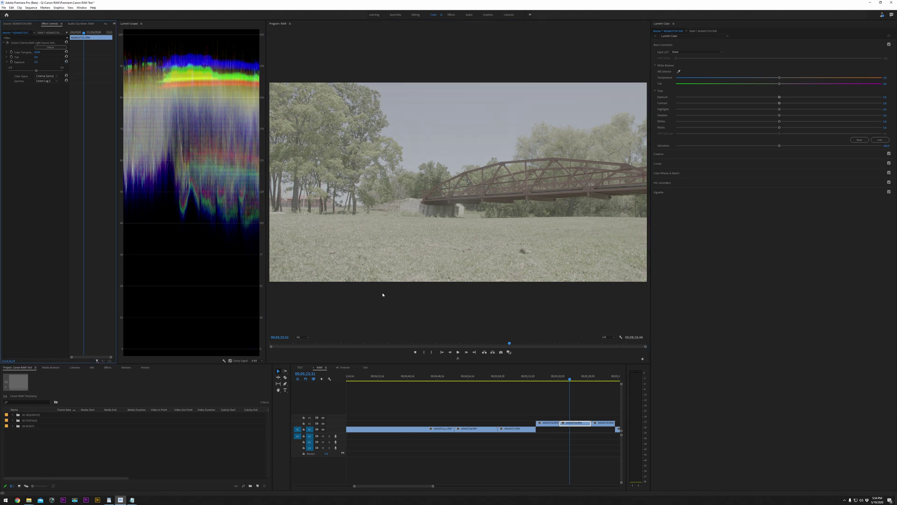
left_click(598, 378)
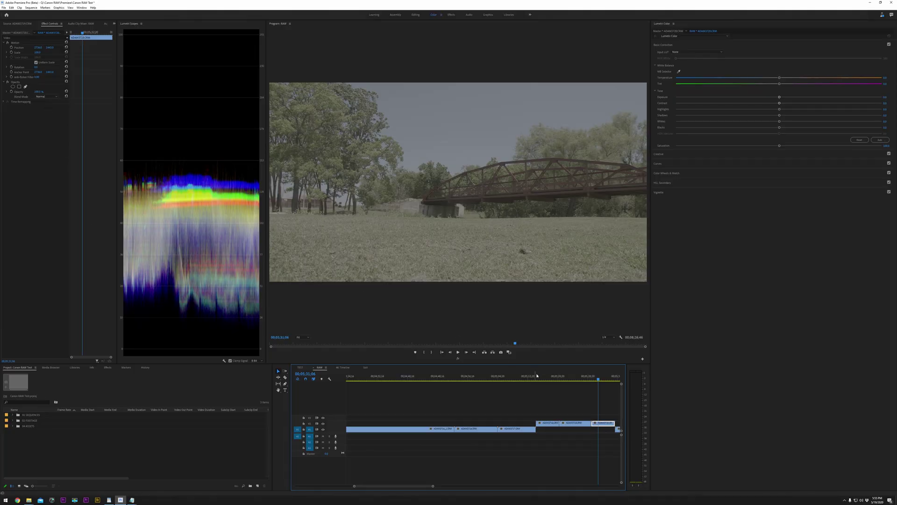
key("ctrl+grave")
key("ctrl+grave")
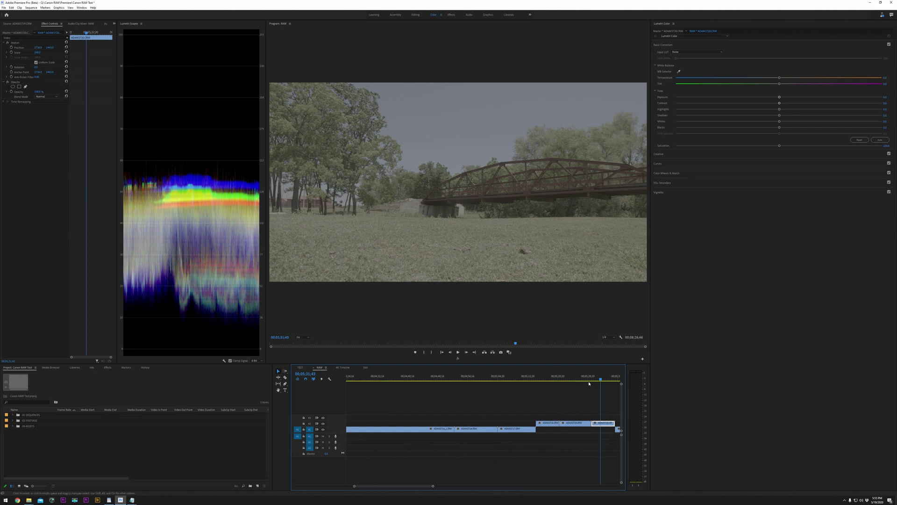
Push ADAM3720's Canon RAW exposure close to its maximum
left_click_drag(605, 380, 606, 380)
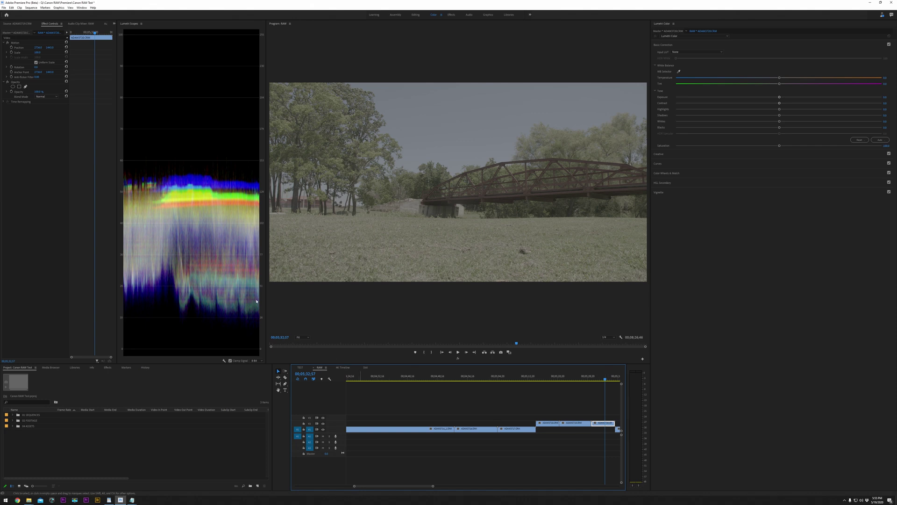
left_click(18, 32)
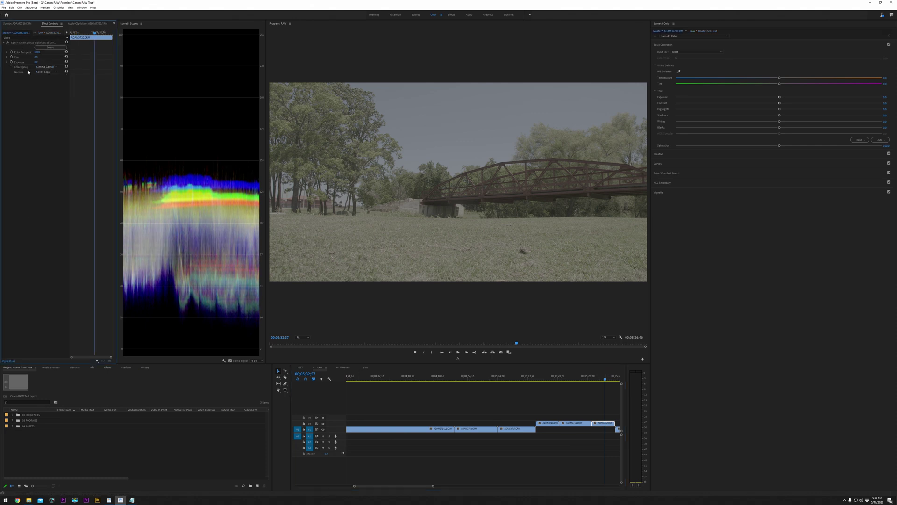
left_click(7, 62)
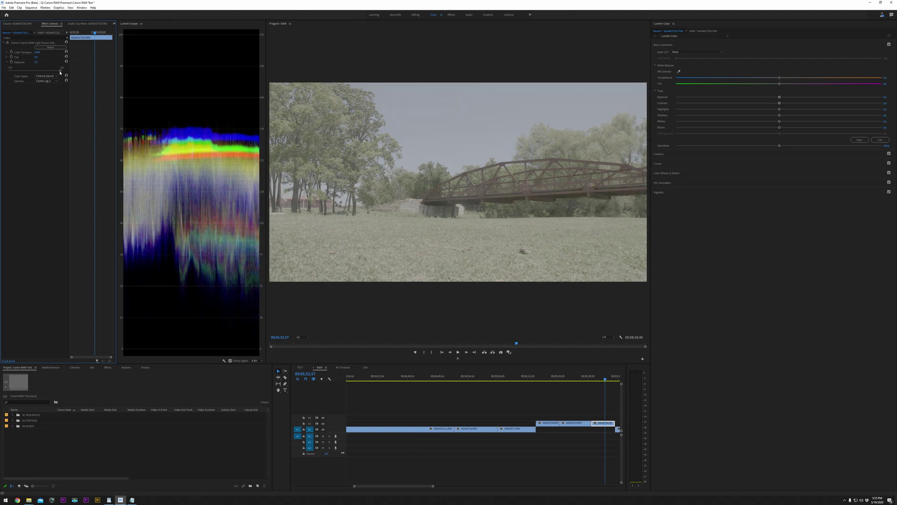
left_click_drag(54, 71, 62, 72)
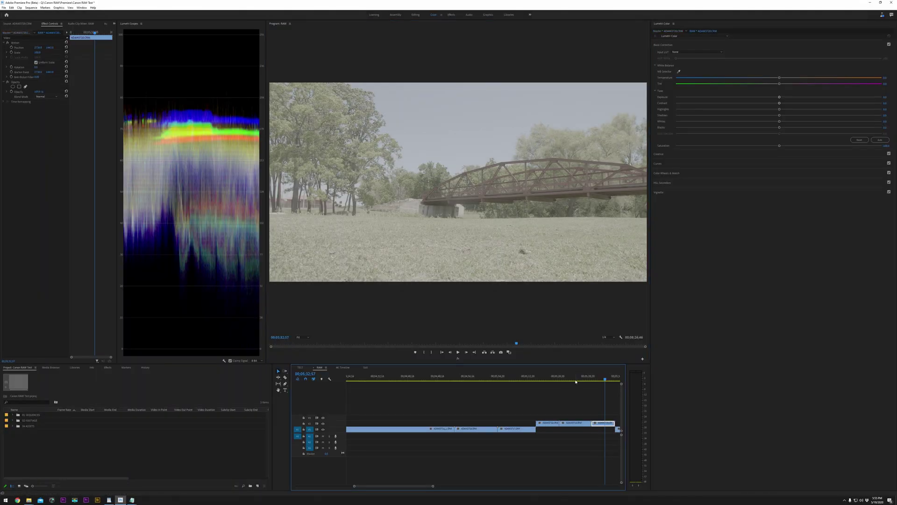
left_click(576, 379)
left_click(578, 425)
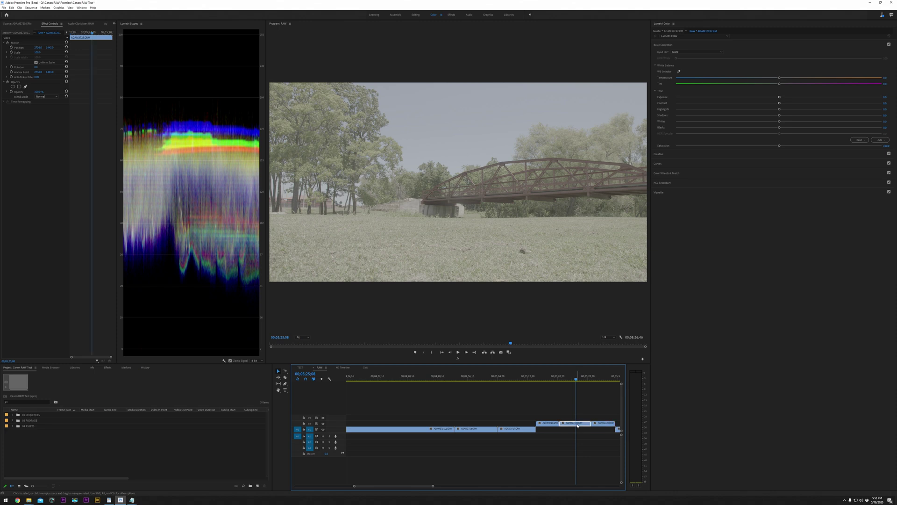
On the wide bridge clip, reset Canon RAW exposure to 0.0 and choose Wide DR gamma
key("Up")
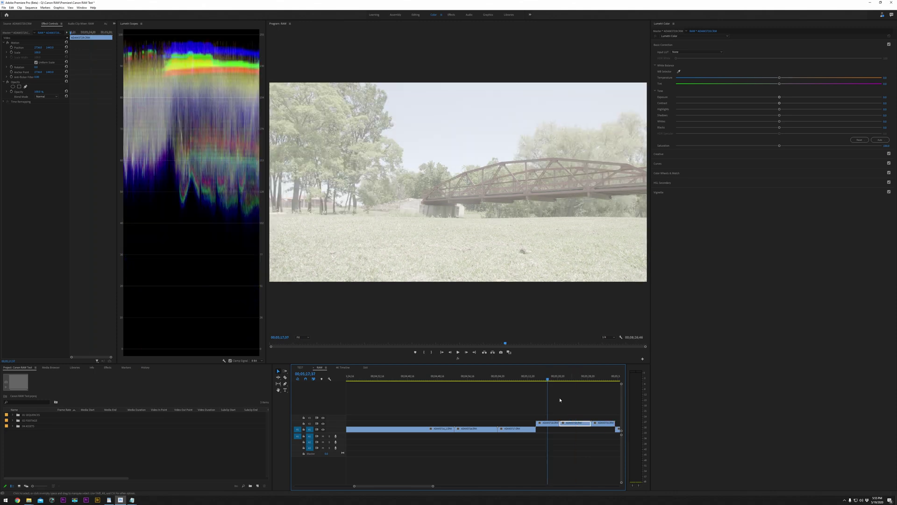
left_click(550, 423)
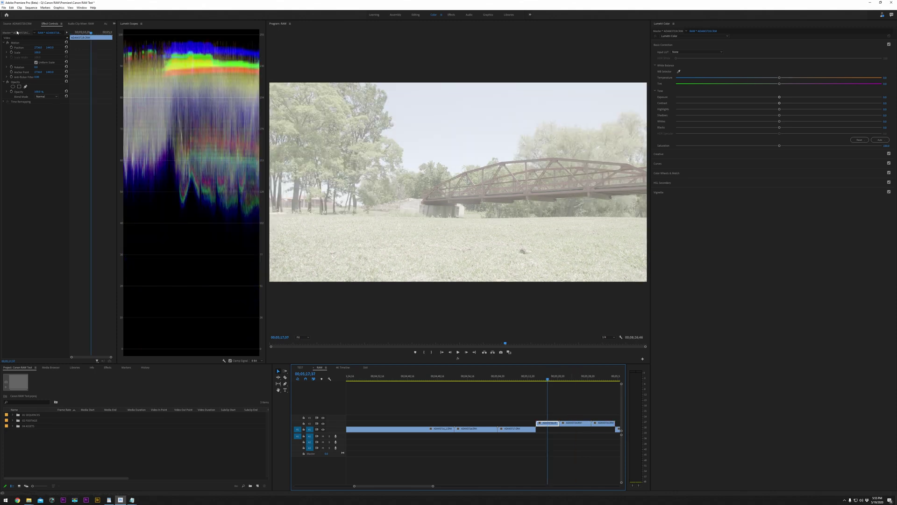
left_click(17, 32)
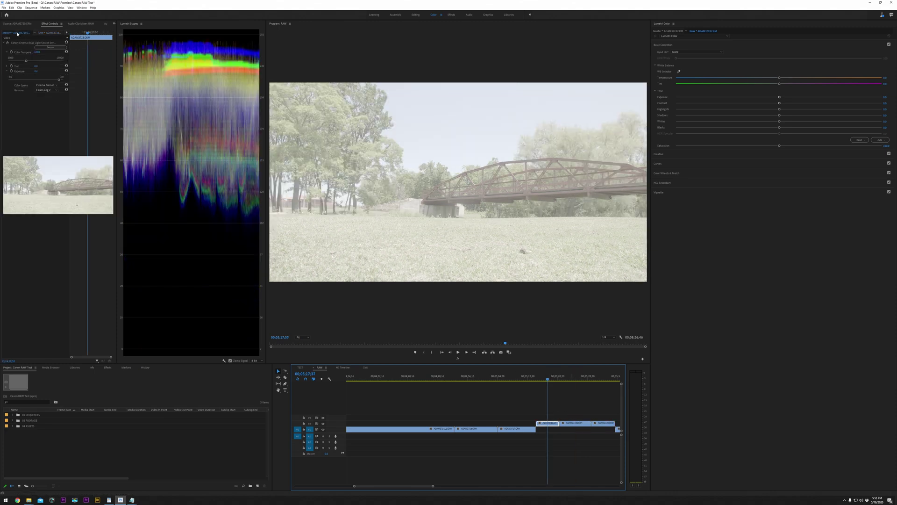
left_click(66, 71)
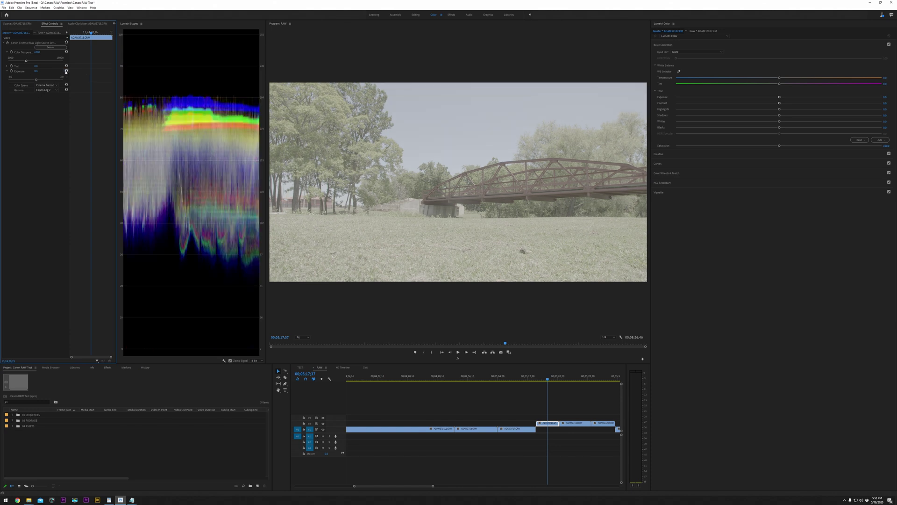
left_click(47, 90)
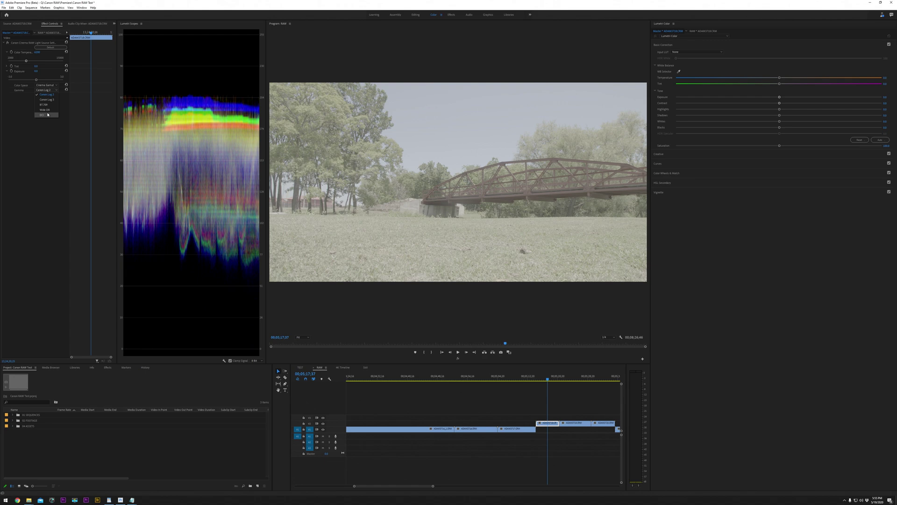
left_click(46, 109)
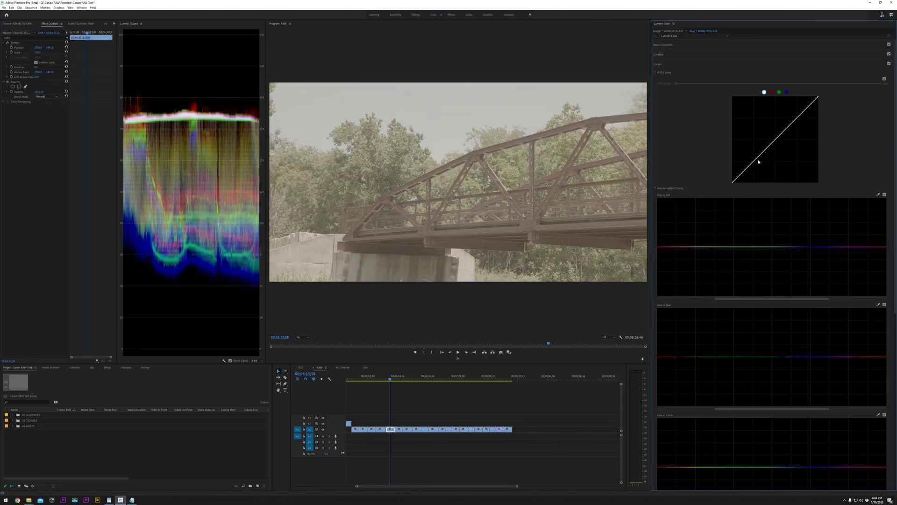
Bend the RGB curve into an S (shadows down, highlights up, midtones darker) and show raw source settings
left_click(754, 160)
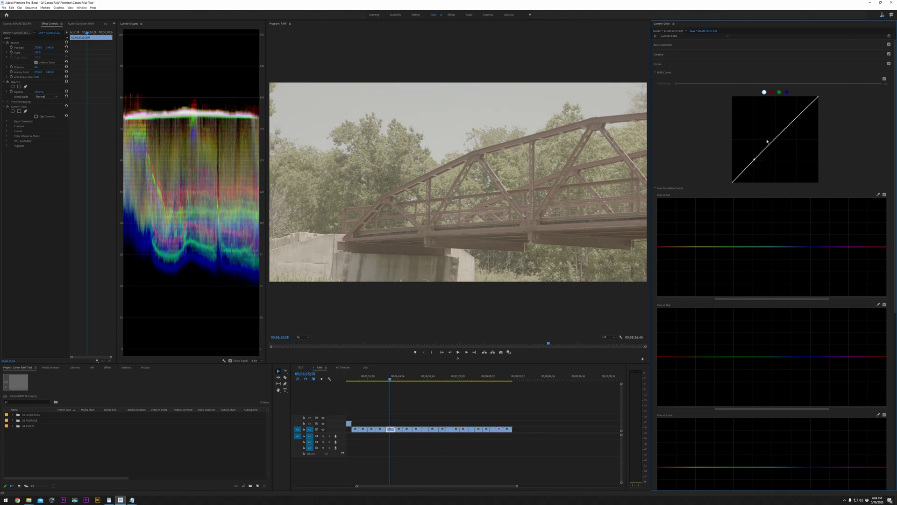
left_click(796, 117)
left_click(774, 138)
left_click_drag(755, 160, 756, 175)
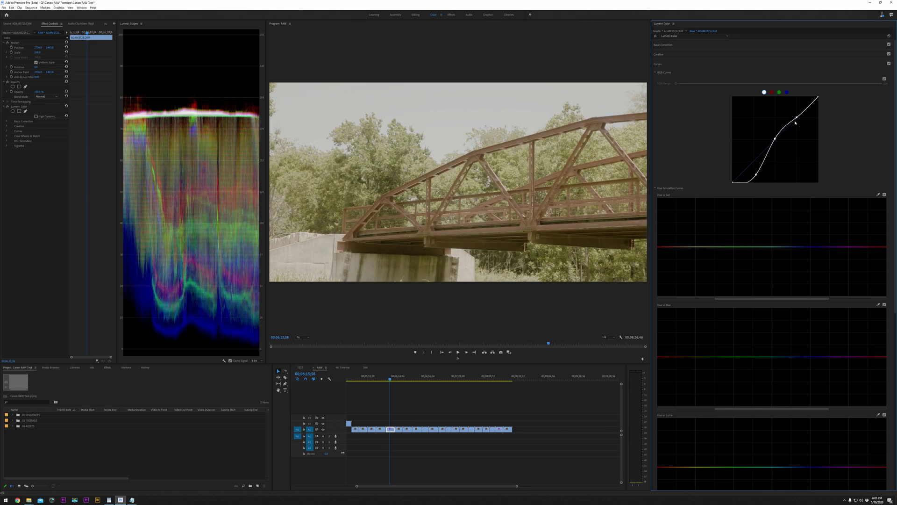
left_click_drag(796, 117, 795, 114)
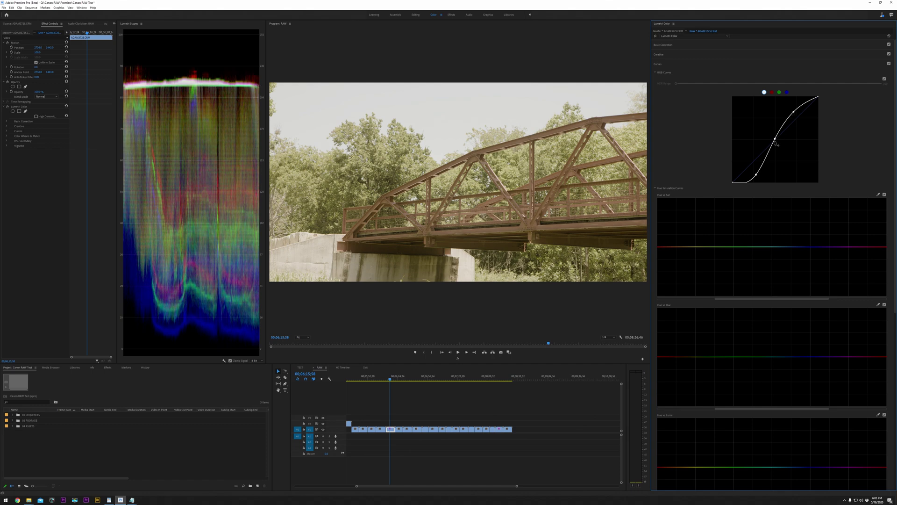
left_click_drag(776, 144, 778, 148)
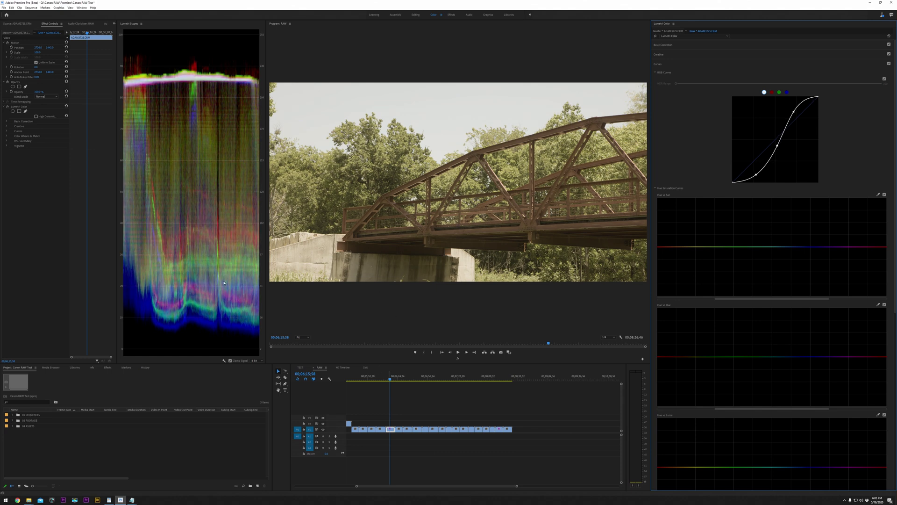
left_click(21, 33)
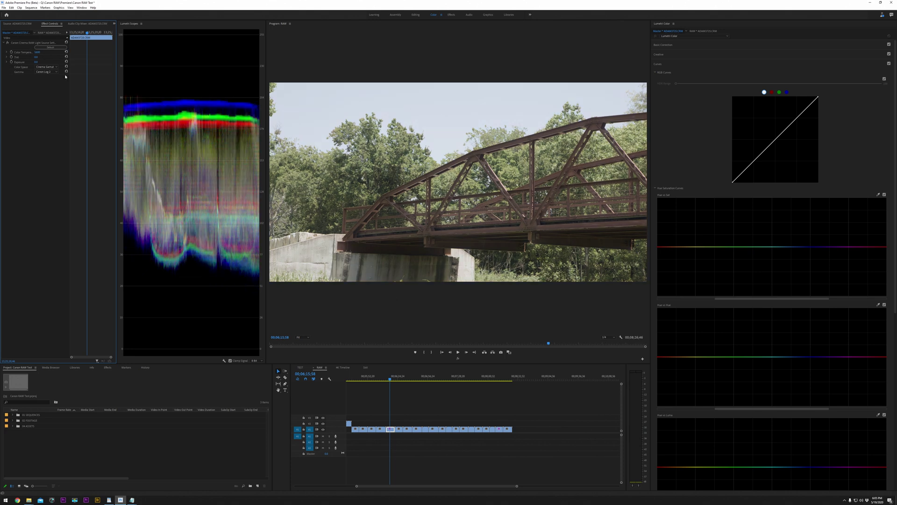
Nudge the raw colour temperature, then raise the clip's Saturation and Contrast in Basic Correction
left_click(6, 53)
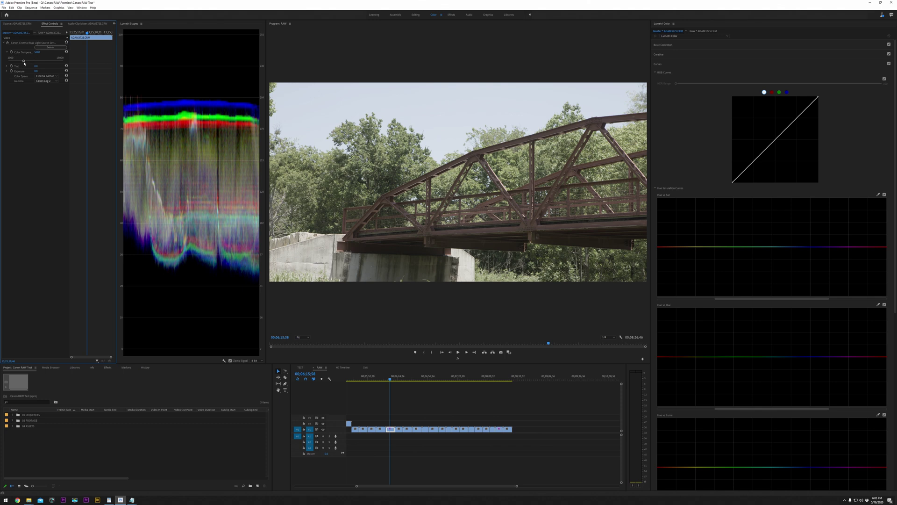
left_click_drag(25, 62, 26, 62)
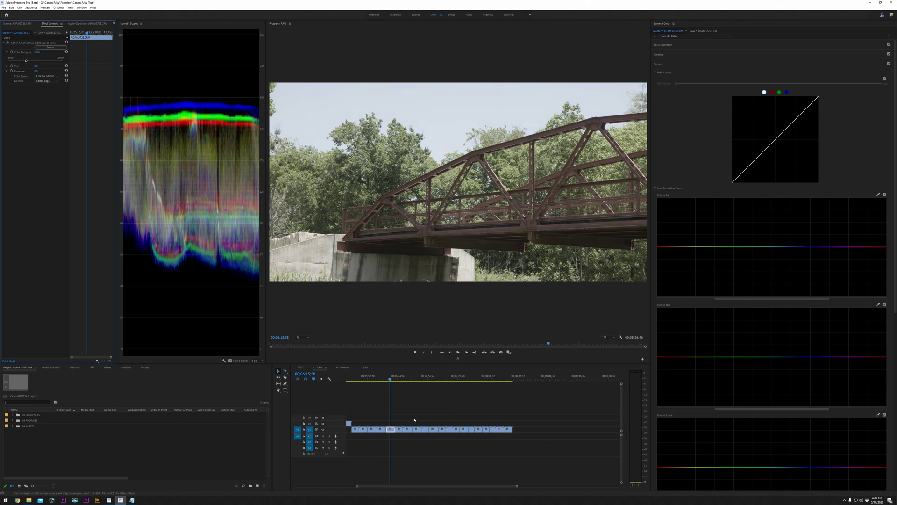
left_click(390, 429)
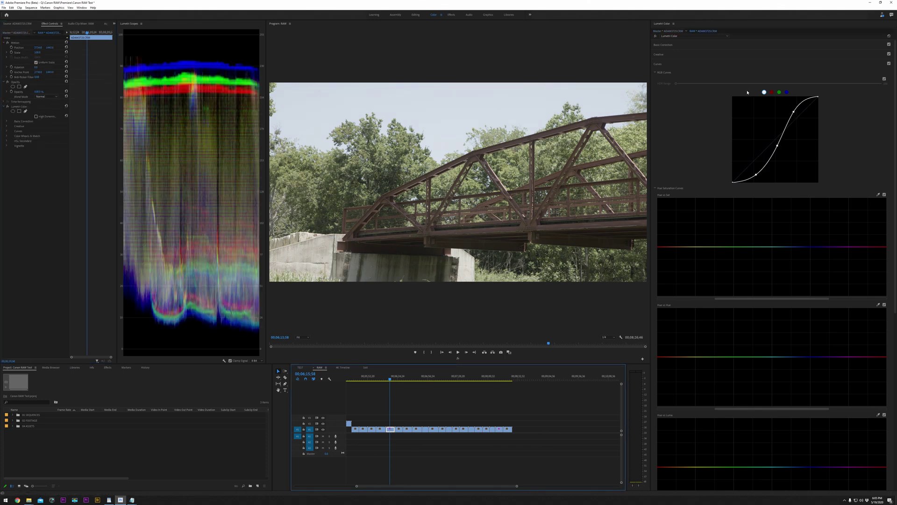
left_click(727, 45)
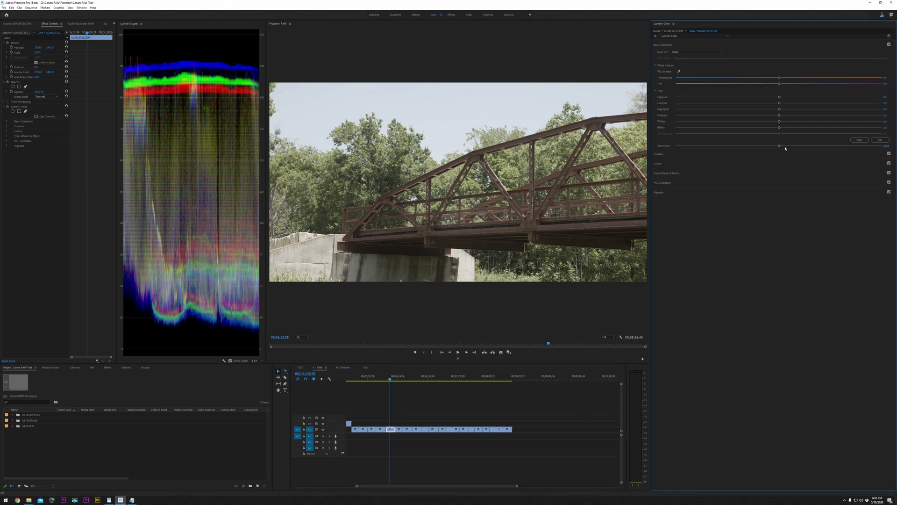
left_click_drag(778, 145, 831, 151)
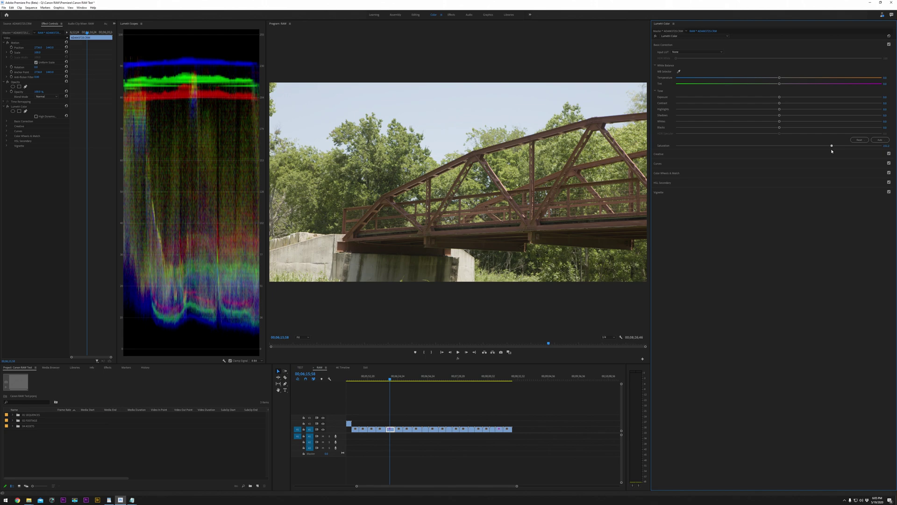
left_click_drag(785, 105, 862, 111)
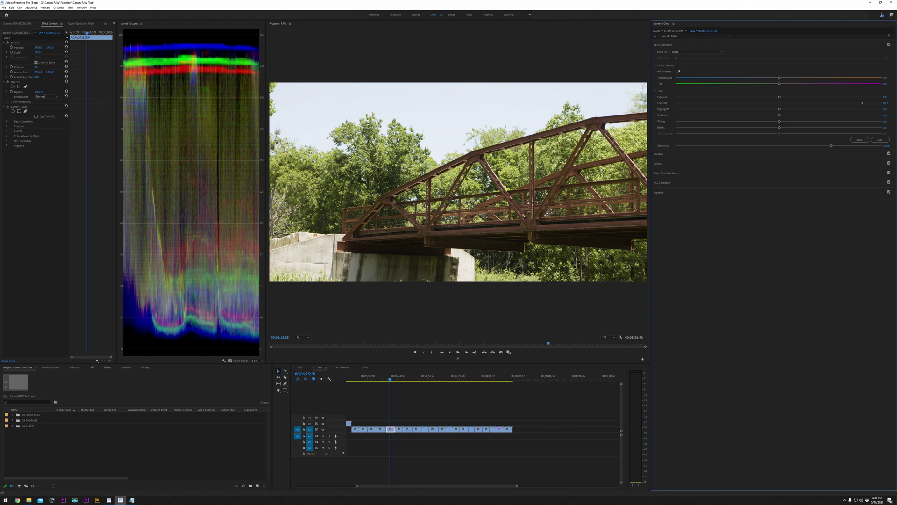
Sample the pale sky with the HSL Secondary eyedropper and widen the key's lightness range
left_click(681, 185)
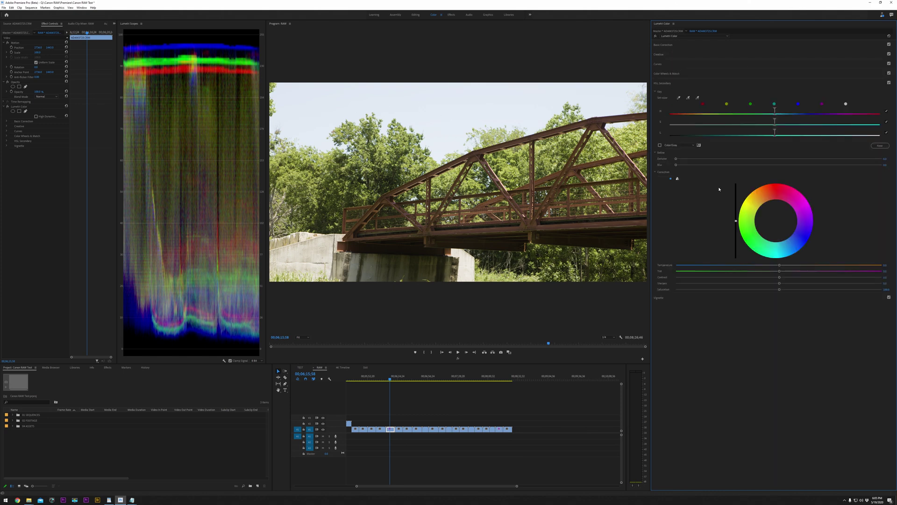
left_click(676, 98)
left_click(601, 110)
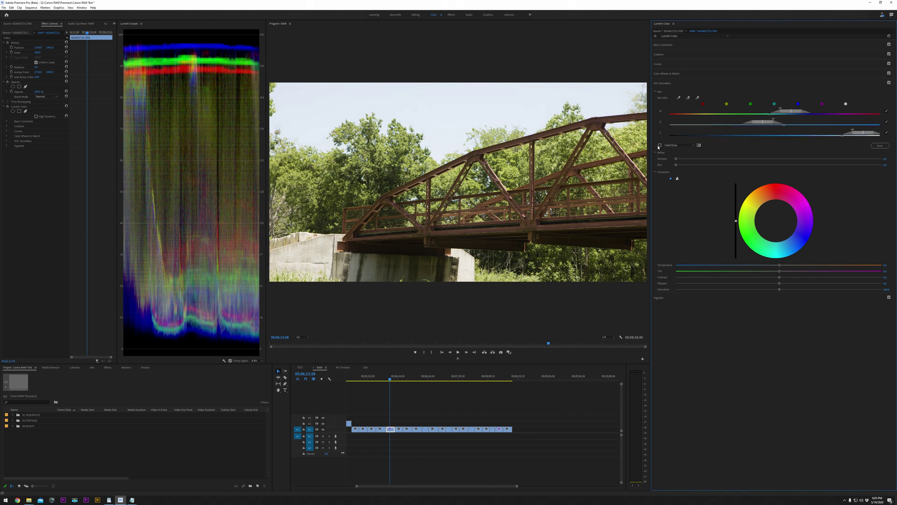
left_click(659, 145)
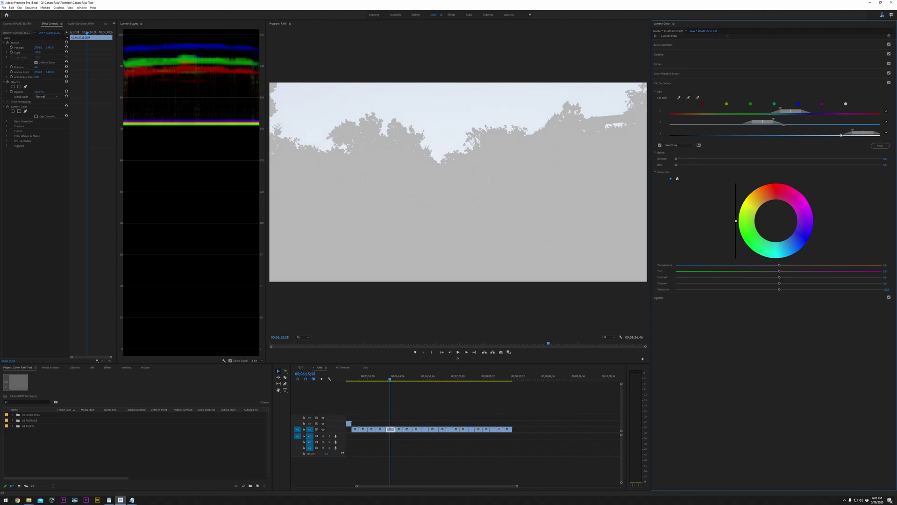
left_click_drag(852, 132, 783, 121)
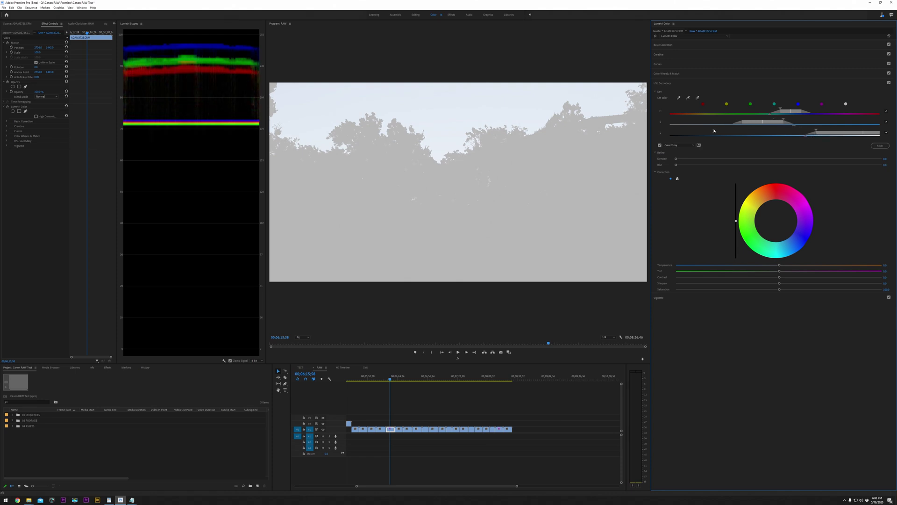
left_click(660, 145)
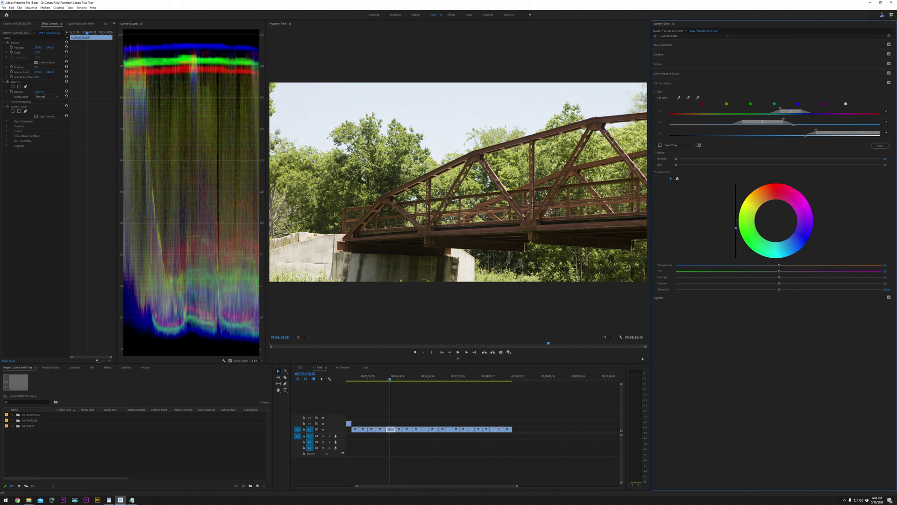
Darken, saturate and shift the colour of the keyed sky, and soften the key's edges
left_click_drag(736, 227, 749, 265)
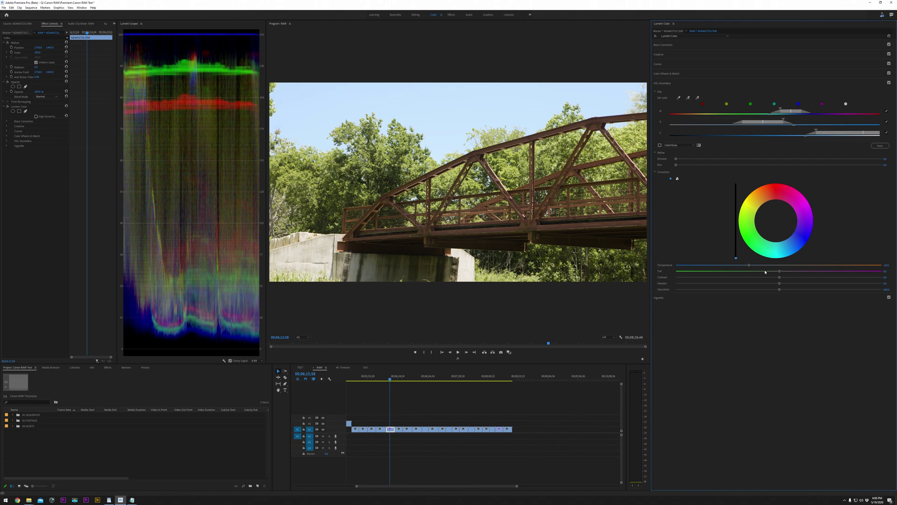
left_click_drag(780, 290, 751, 277)
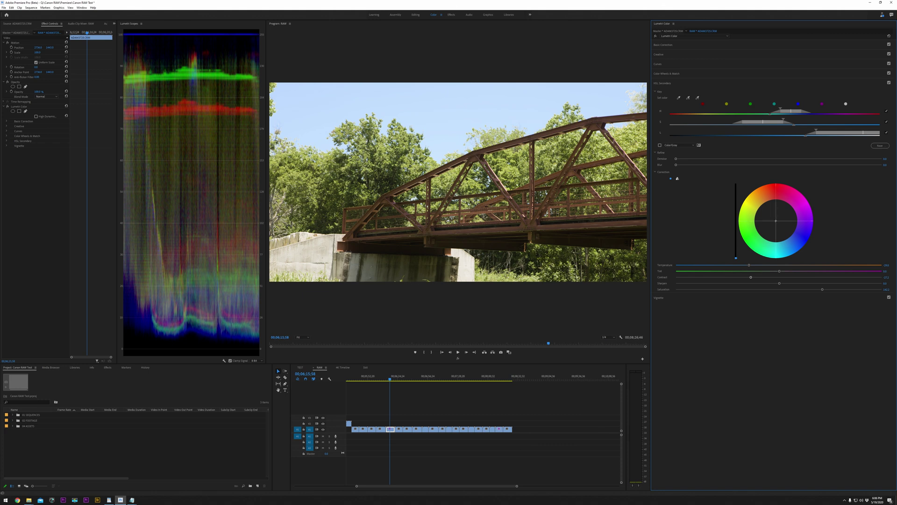
left_click_drag(779, 222, 769, 242)
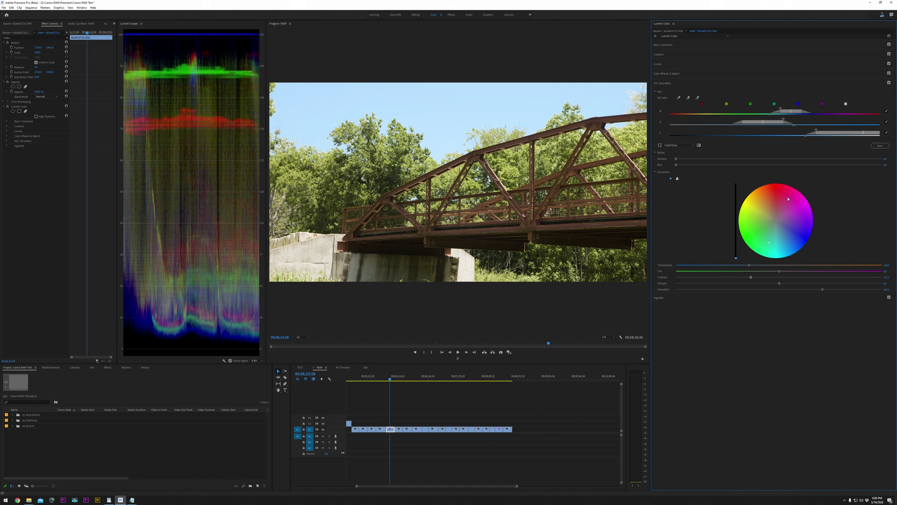
left_click_drag(675, 164, 695, 164)
Lower the exposure slightly and narrow the sky key's luminance range to isolate the sky
left_click(683, 45)
left_click_drag(779, 98, 775, 97)
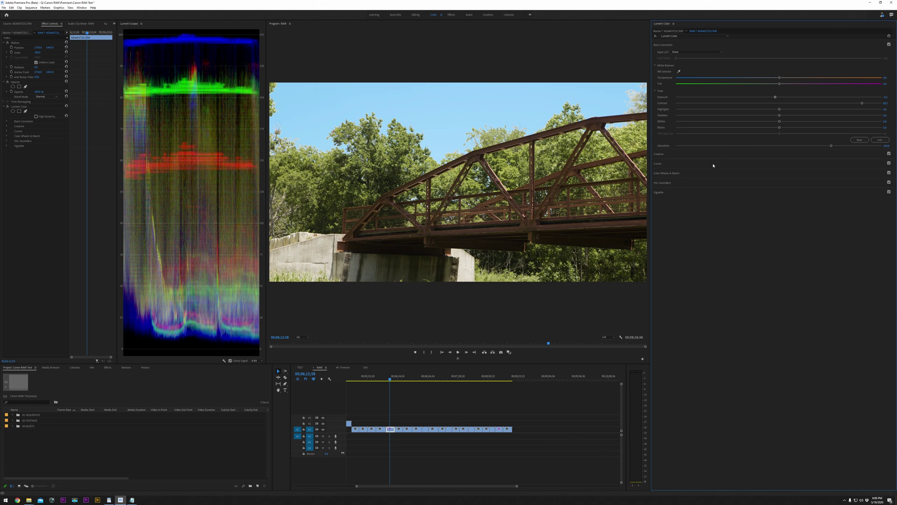
left_click(687, 185)
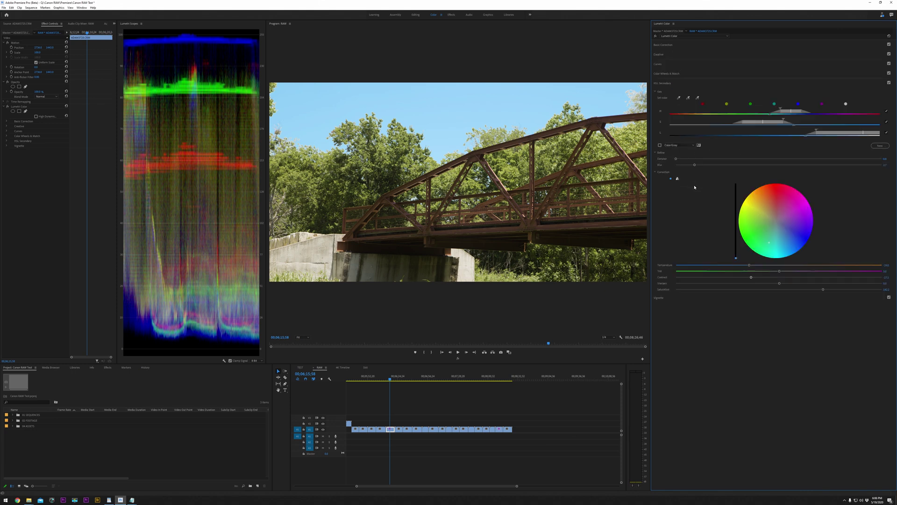
left_click(803, 136)
left_click_drag(803, 136, 787, 123)
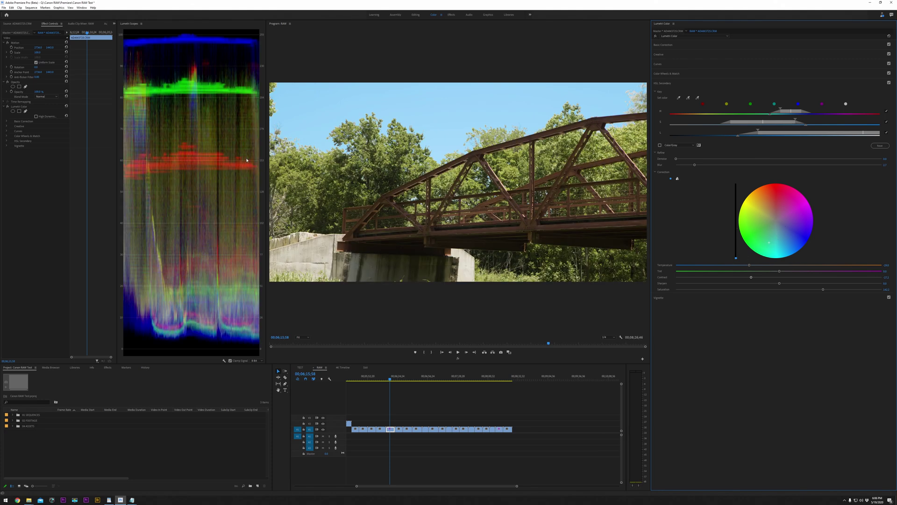
Lower the master clip's RAW colour temperature slightly and reselect the bridge clip
left_click(18, 32)
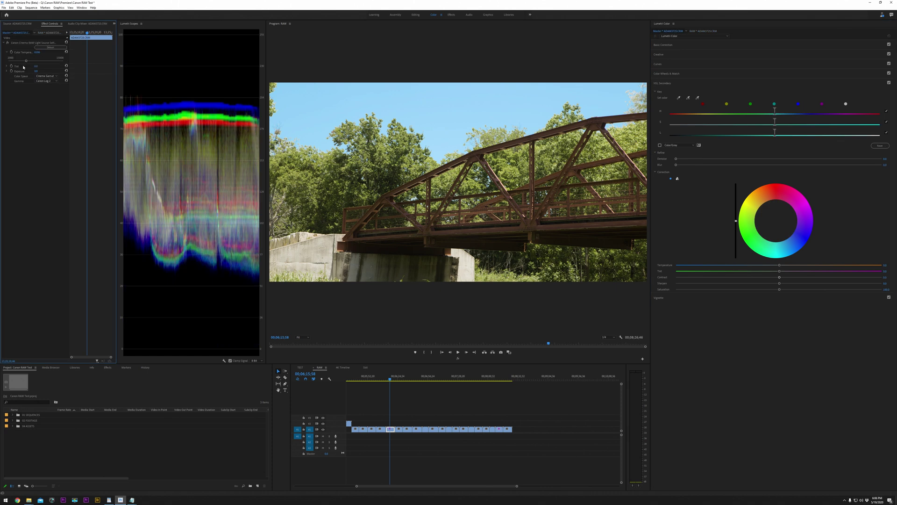
left_click_drag(26, 62, 25, 62)
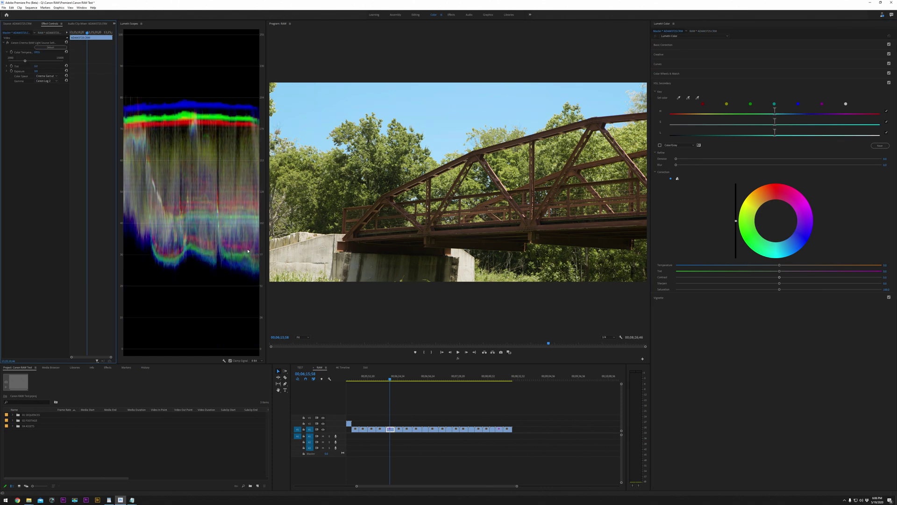
left_click(399, 438)
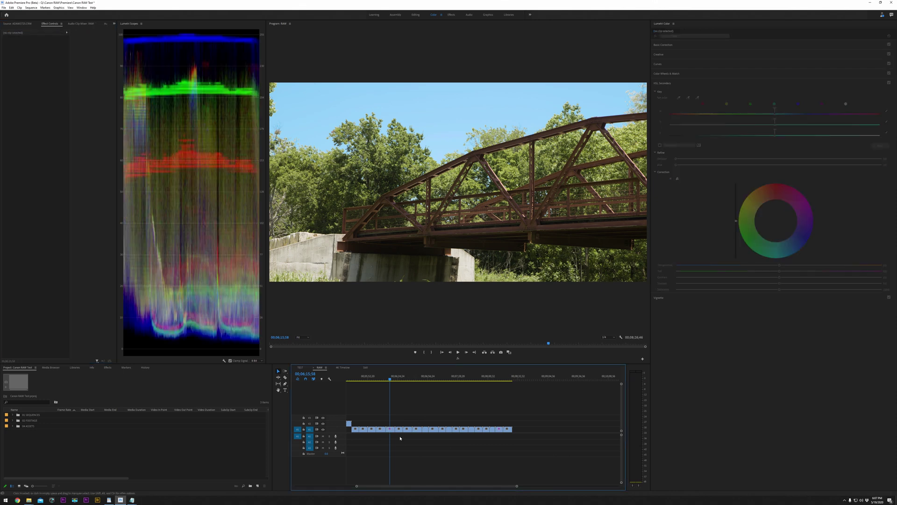
left_click(391, 429)
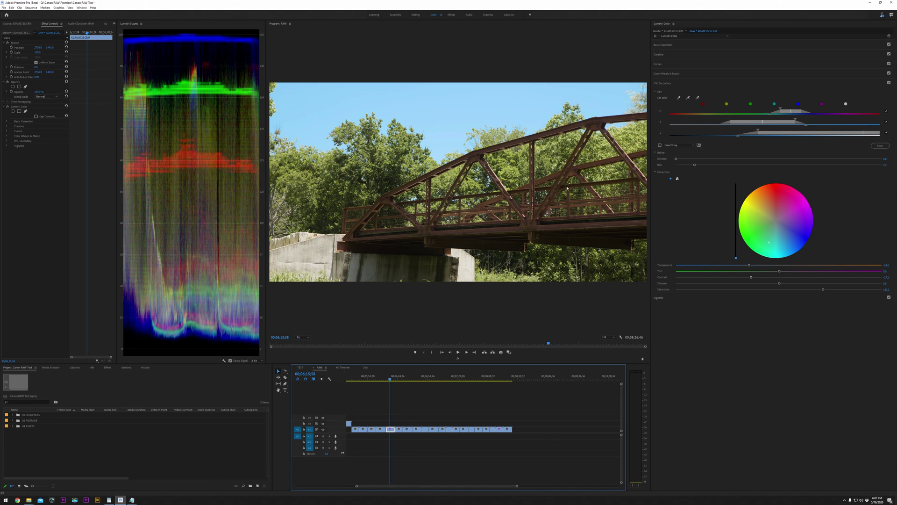
Add a second Lumetri Color and in Basic Correction lower Highlights and lift Shadows
left_click(701, 36)
left_click(698, 51)
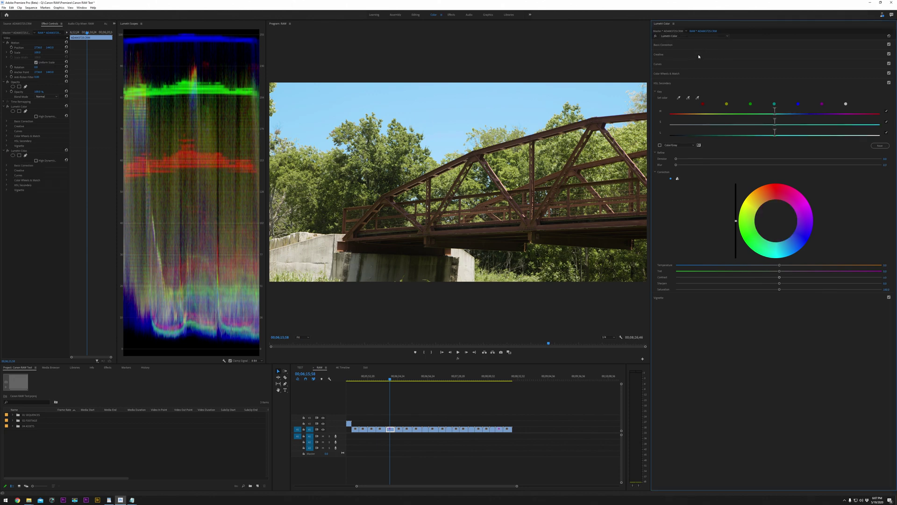
left_click(698, 46)
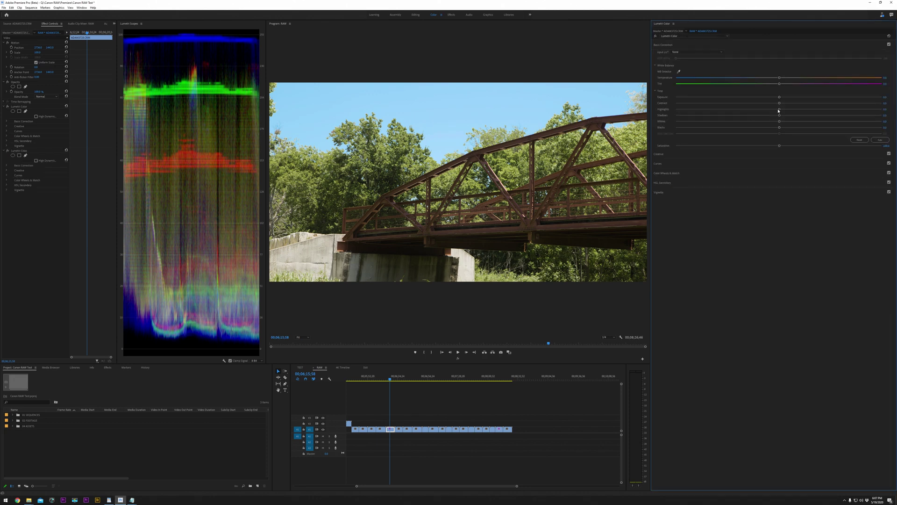
left_click_drag(778, 111, 705, 111)
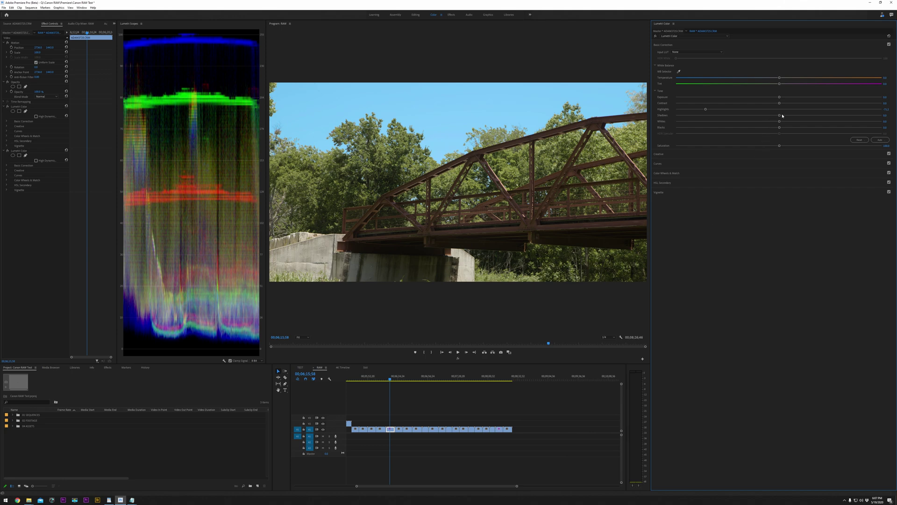
left_click_drag(782, 115, 805, 115)
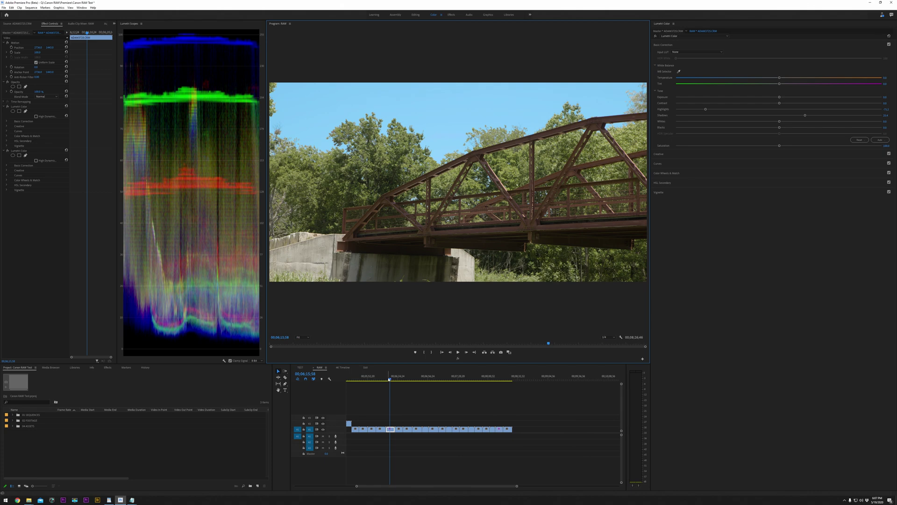
Reselect the bridge clip in the timeline, zooming in briefly to read clip names
left_click(408, 400)
left_click(408, 399)
key("=")
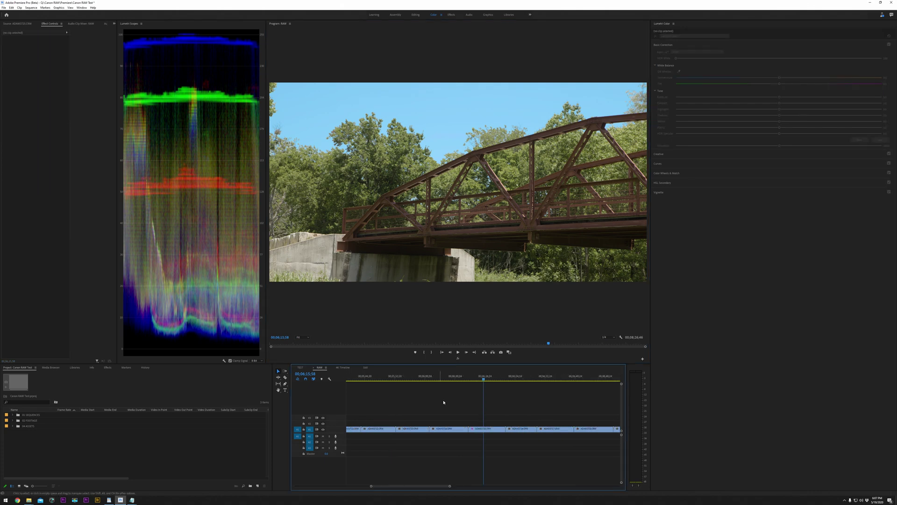
left_click(491, 426)
key("-")
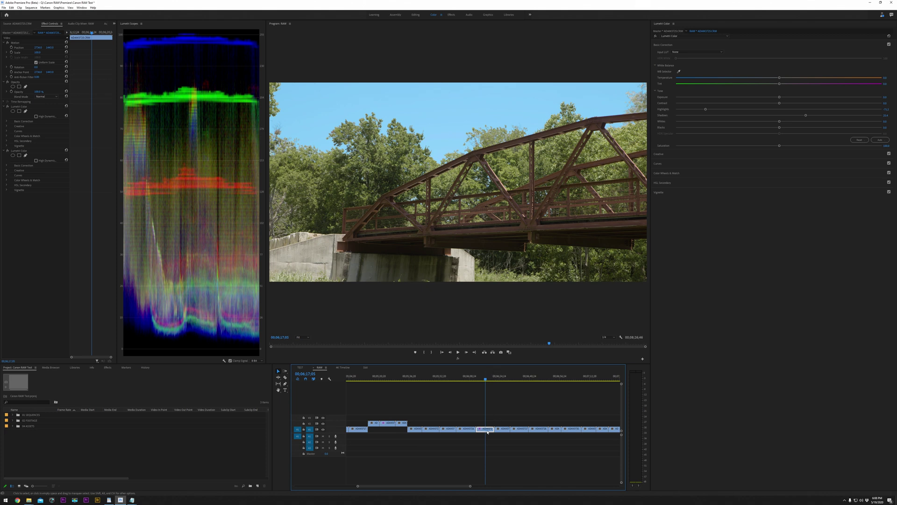
Apply a teal creative look from the Lumetri Creative Look list and preview it
left_click(701, 155)
left_click(700, 69)
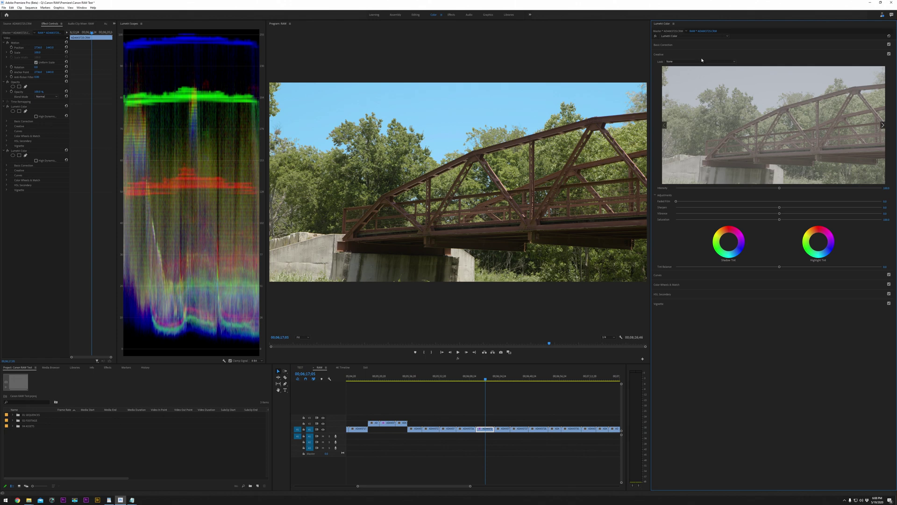
left_click(486, 429)
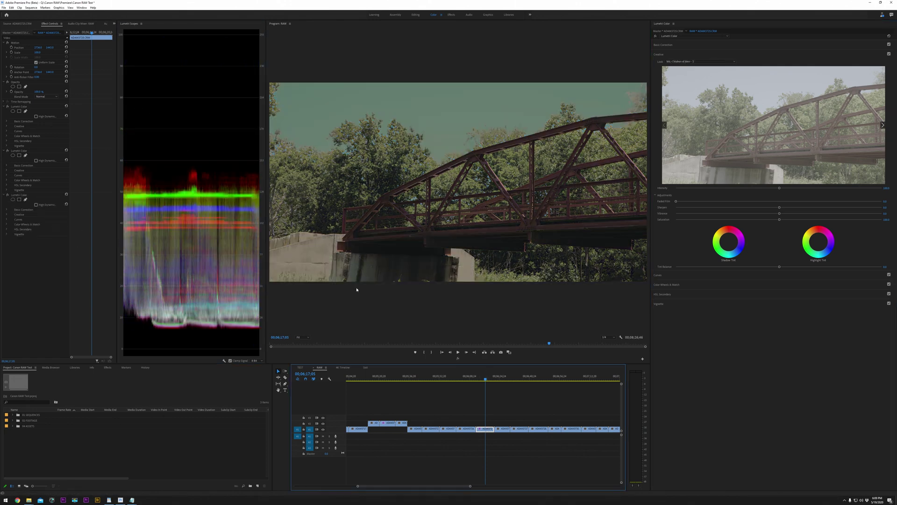
left_click_drag(486, 379, 487, 432)
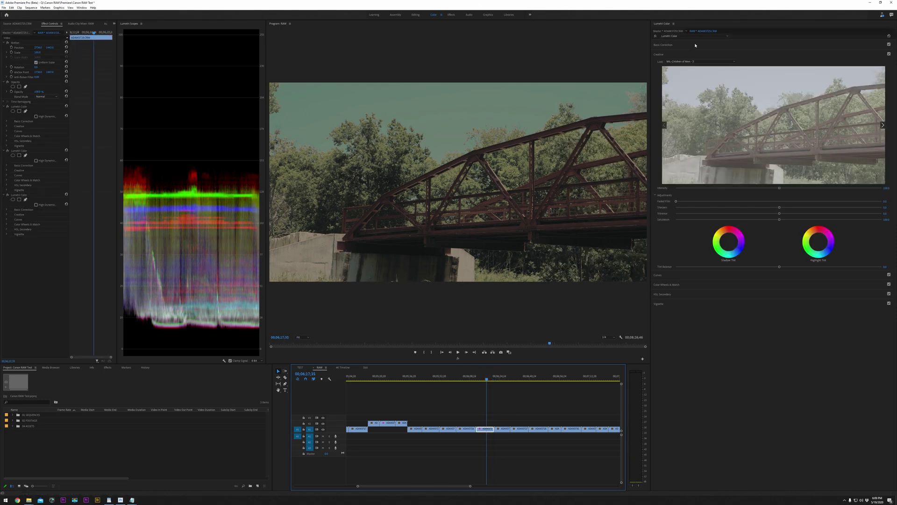
Lower the look's intensity and raise Creative vibrance to enrich the foliage
left_click_drag(761, 189, 727, 200)
mouse_move(779, 213)
left_mouse_down()
mouse_move(882, 222)
mouse_move(475, 232)
mouse_move(795, 215)
mouse_move(771, 204)
left_mouse_up()
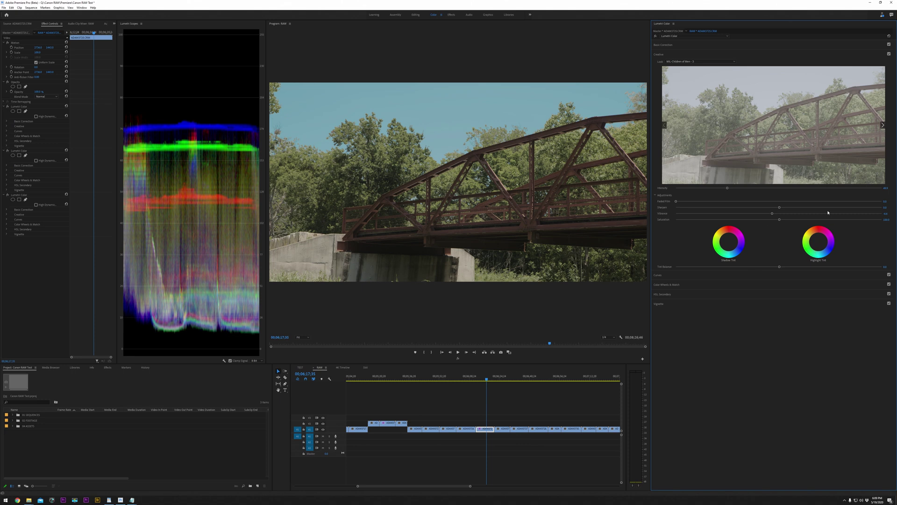
left_click_drag(793, 215, 802, 213)
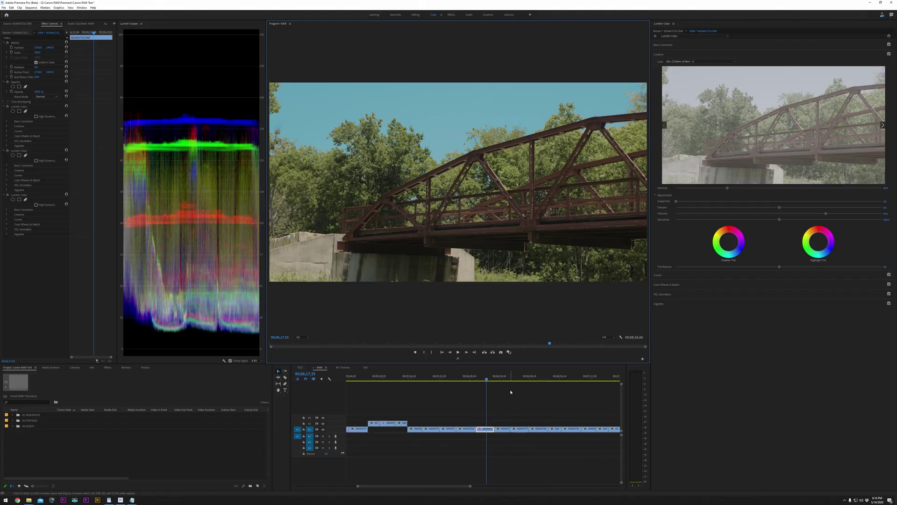
Move the playhead to 00;06;16;43 and select the clip there to show its Canon RAW settings
left_click(484, 379)
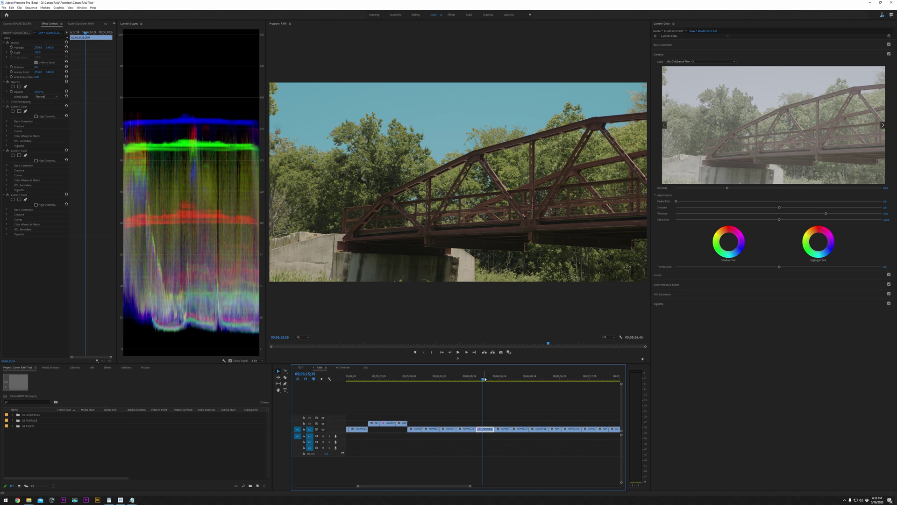
left_click(487, 379)
left_click(489, 379)
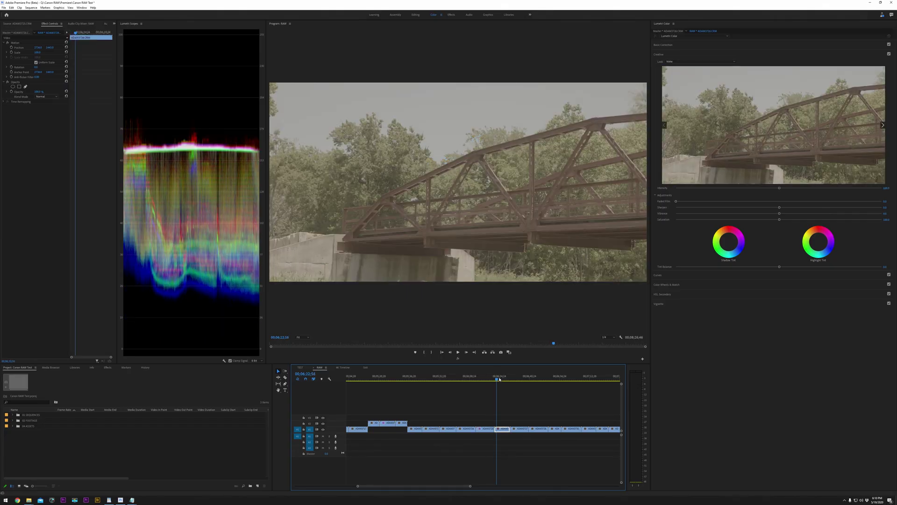
left_click(516, 379)
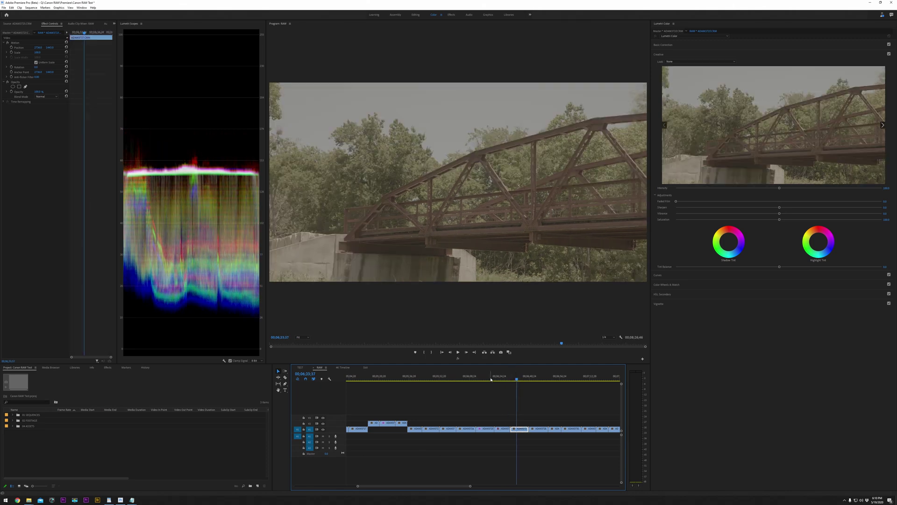
left_click(485, 379)
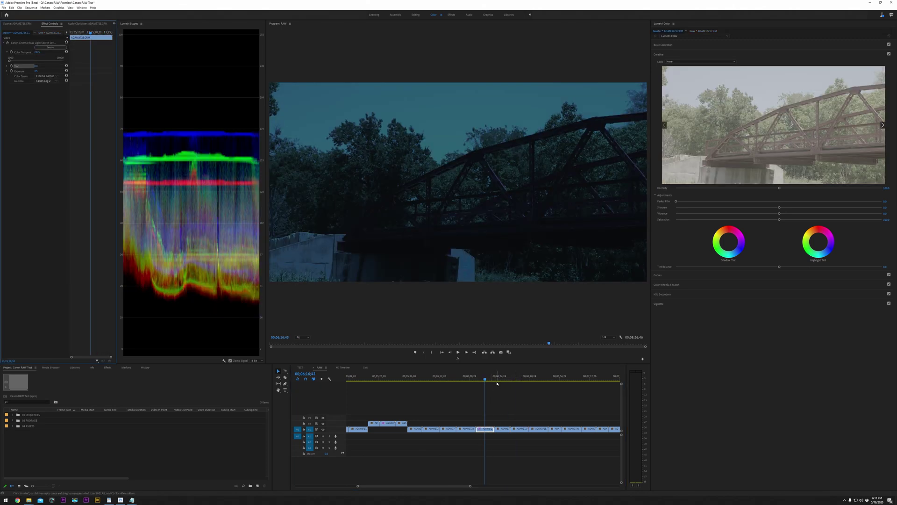